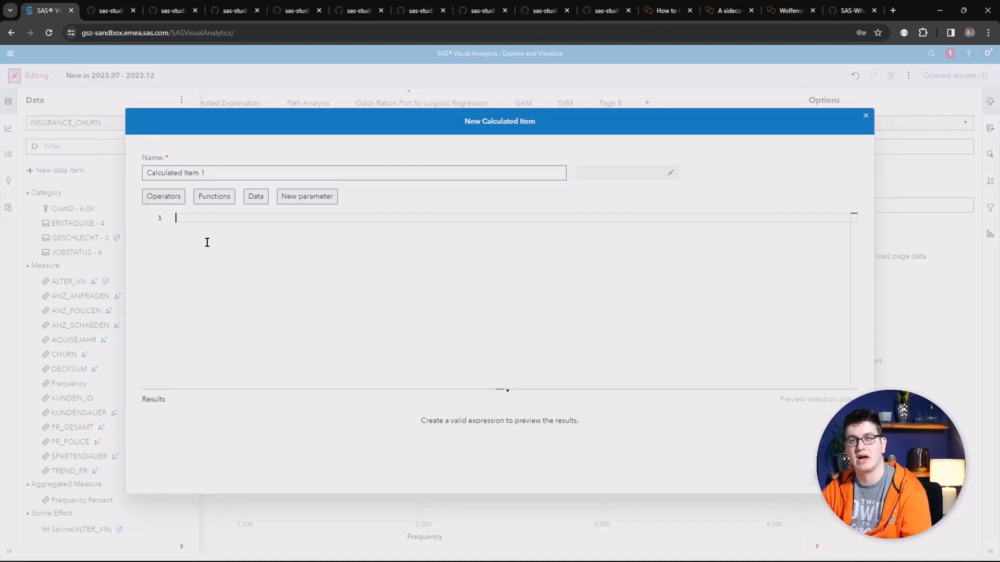
Step: Open a new parameter definition and cancel it without creating a parameter
left_click(291, 197)
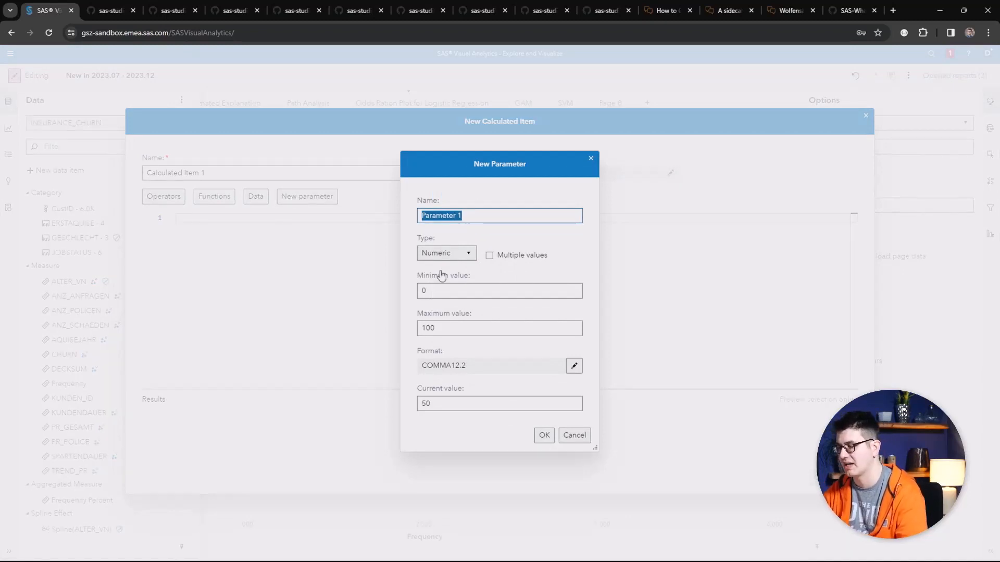
left_click(576, 434)
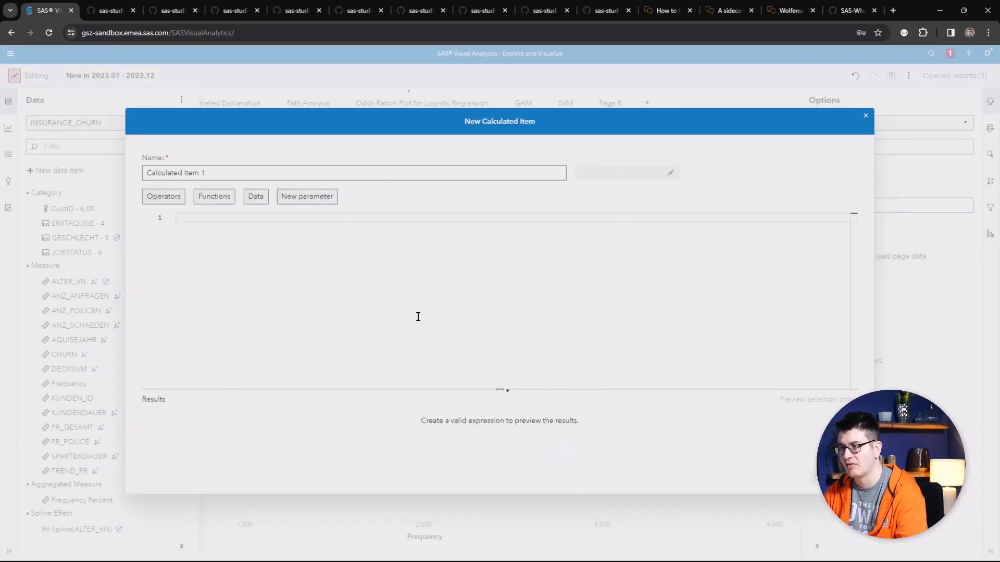
Step: Browse the operators available for the calculated item, filtering them for if
left_click(170, 205)
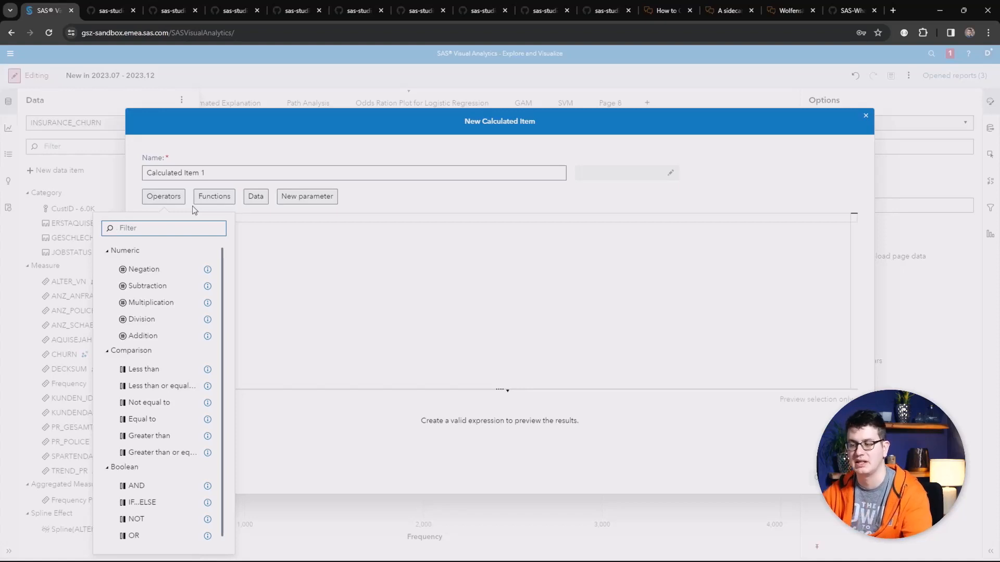
type("if")
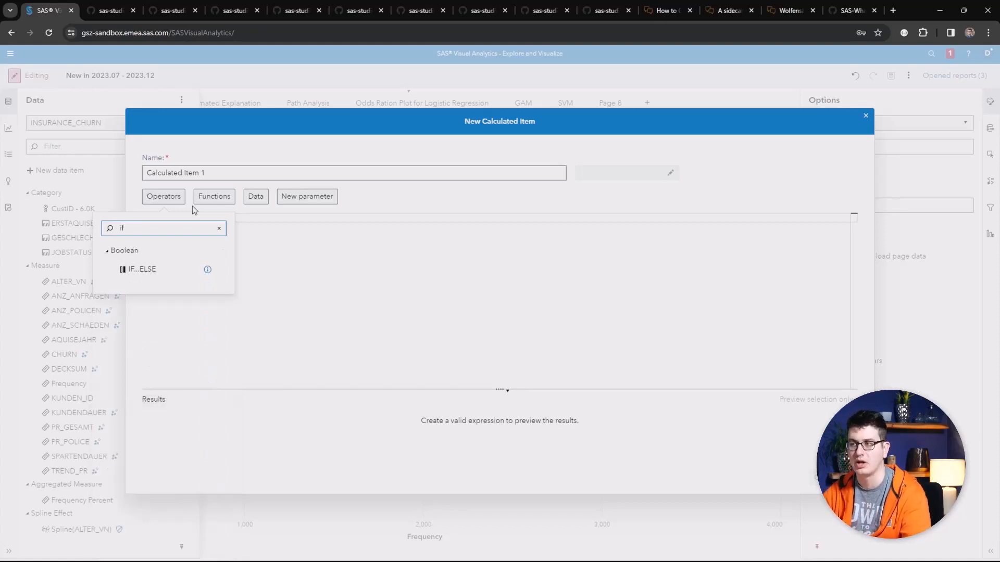
Step: Browse the list of functions available for the calculated item expression
left_click(202, 200)
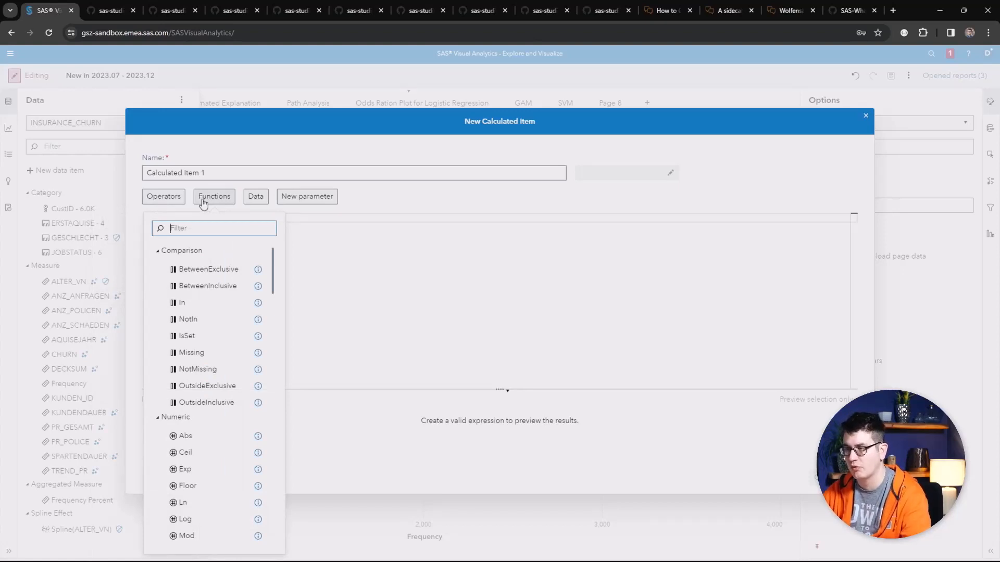
scroll(216, 290, "down", 5)
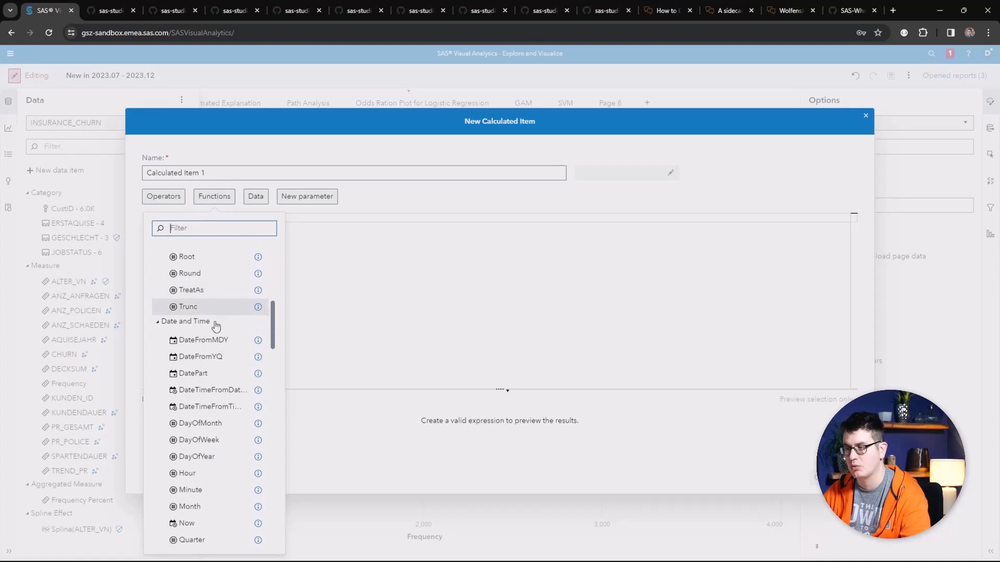
scroll(209, 346, "down", 1)
scroll(209, 344, "down", 10)
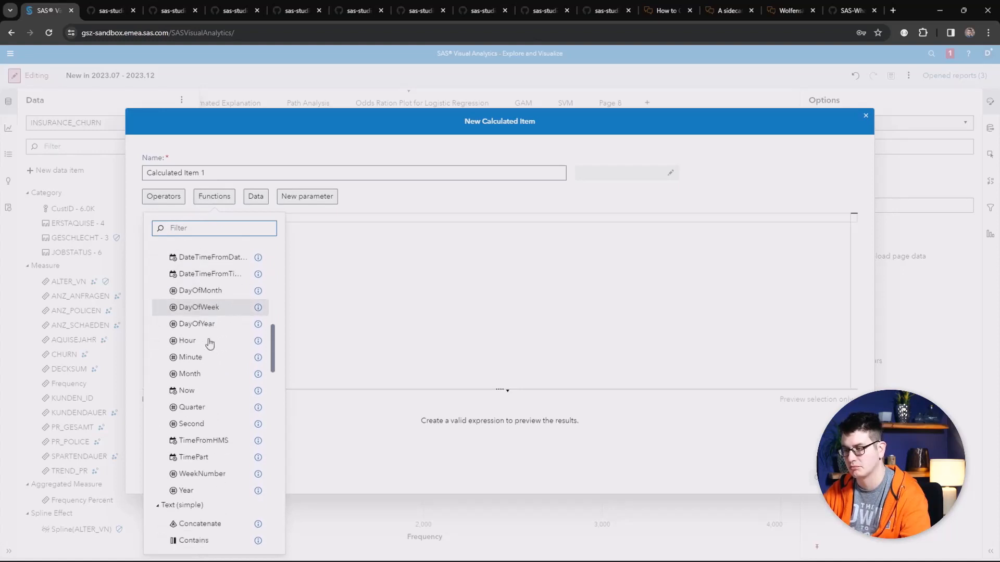
scroll(209, 344, "down", 5)
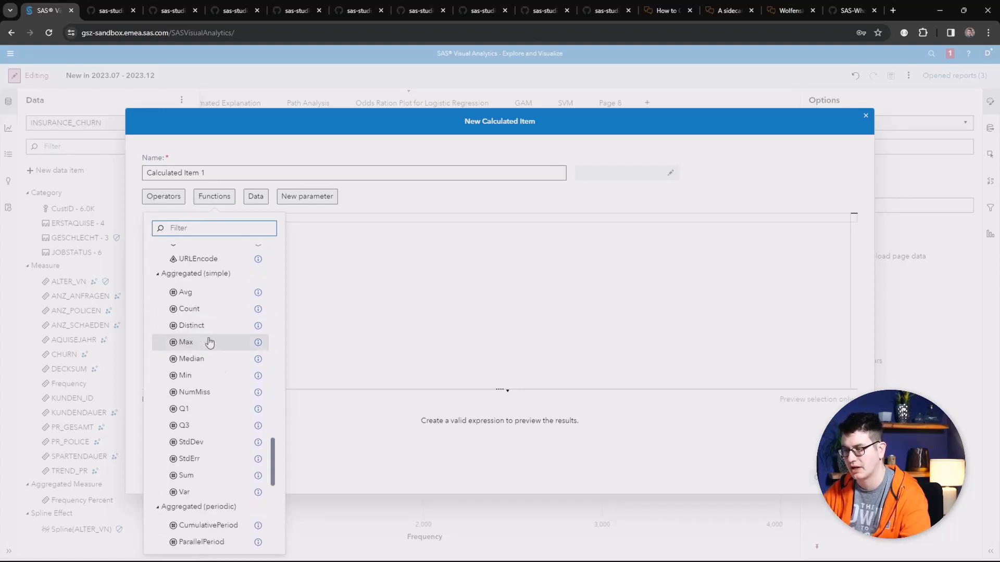
scroll(209, 340, "down", 3)
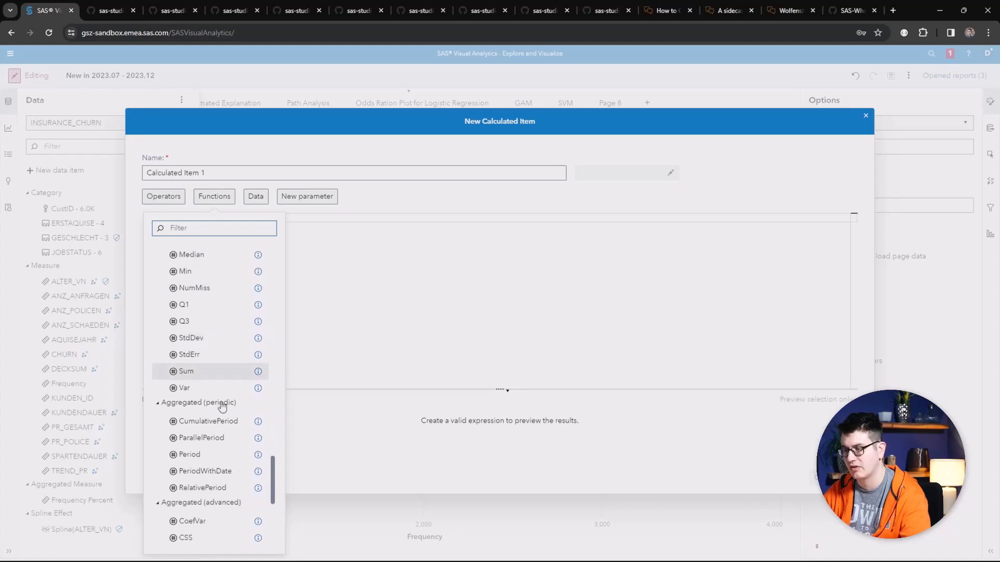
Step: Open the CumulativePeriod function's parameter form, review its parameters, and cancel without inserting it
double_click(214, 421)
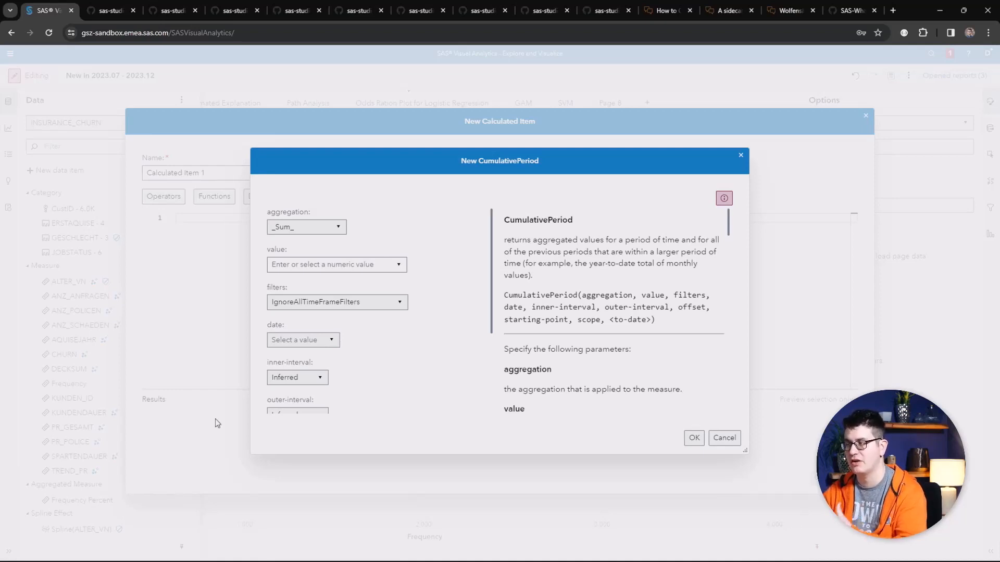
scroll(344, 264, "down", 2)
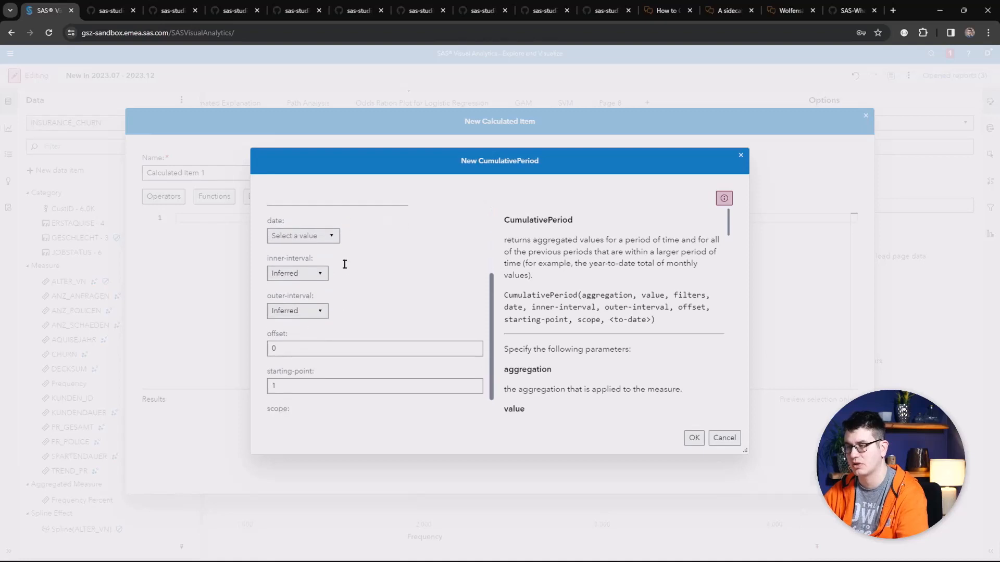
scroll(344, 264, "down", 1)
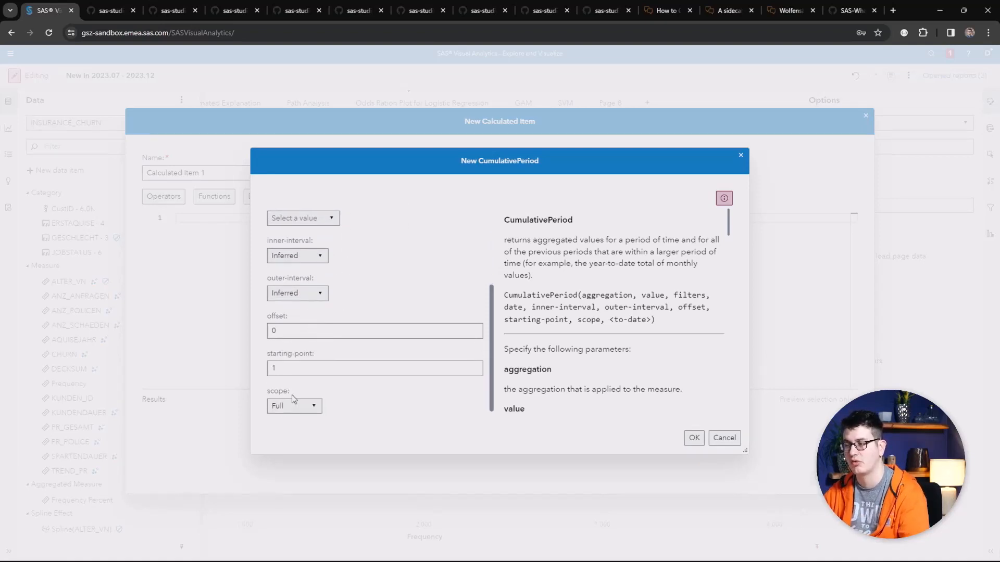
scroll(375, 304, "up", 2)
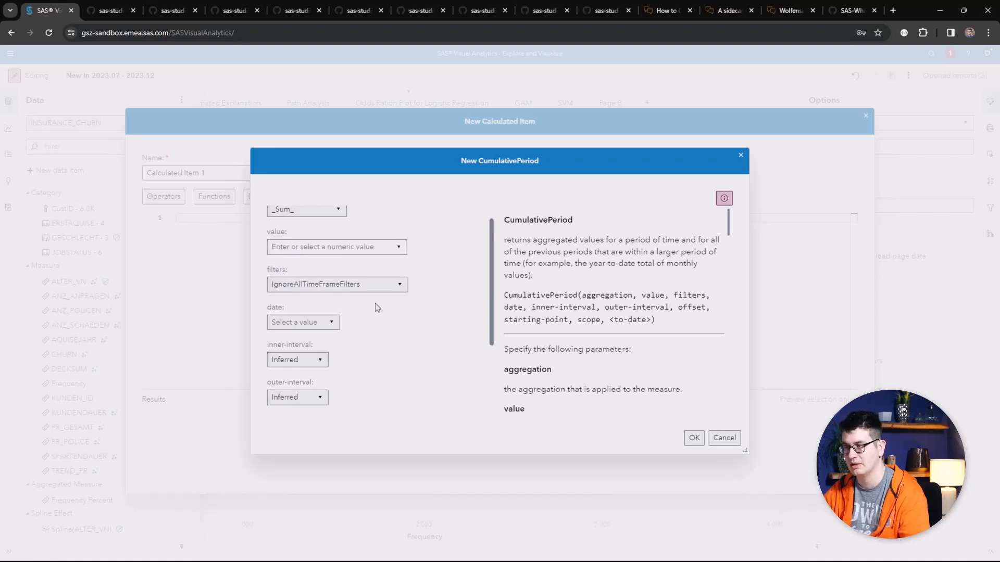
scroll(374, 305, "up", 1)
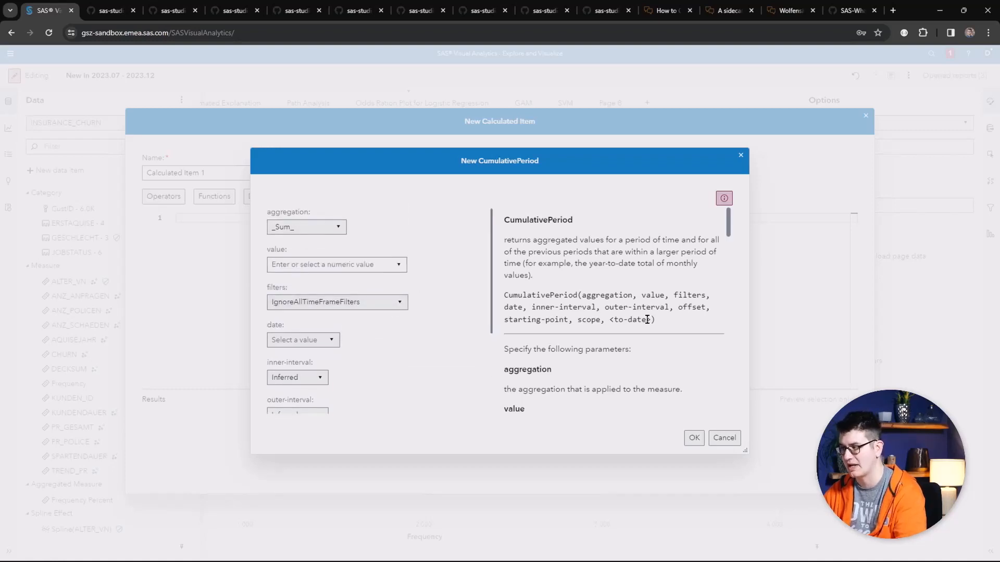
left_click(724, 438)
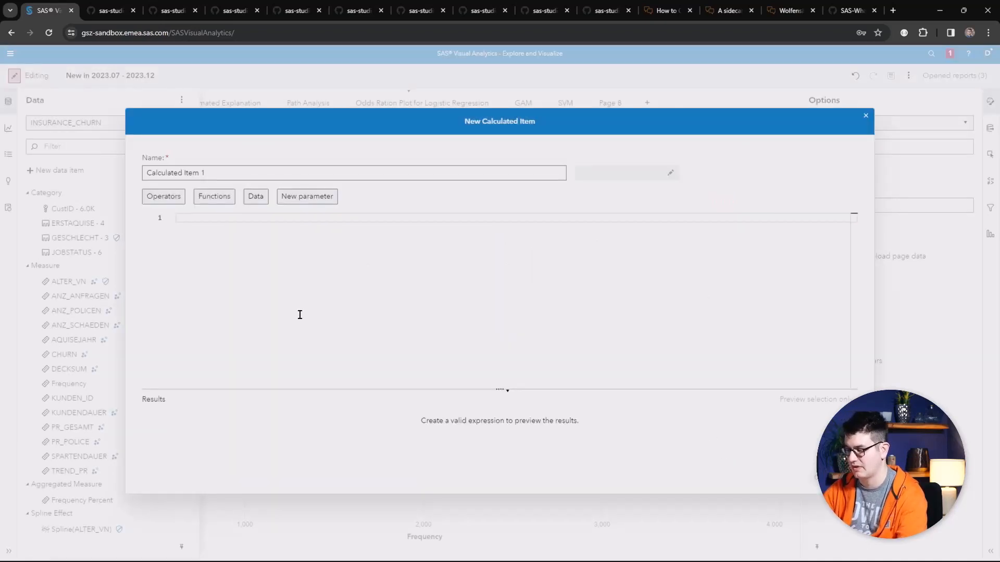
Step: Enter the expression 1 *10 on the first line of the calculated item editor
type("1 *")
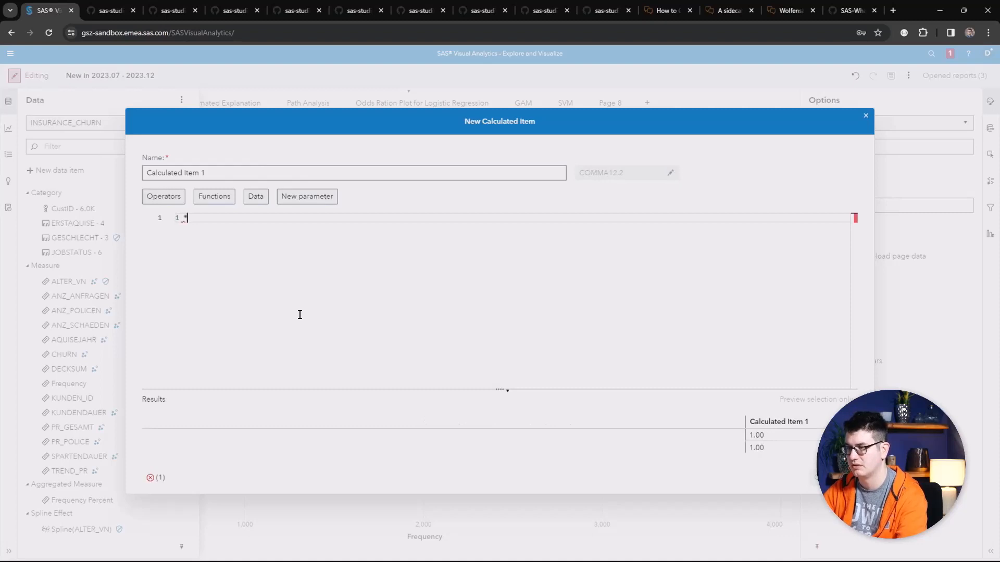
type("10")
key("Return")
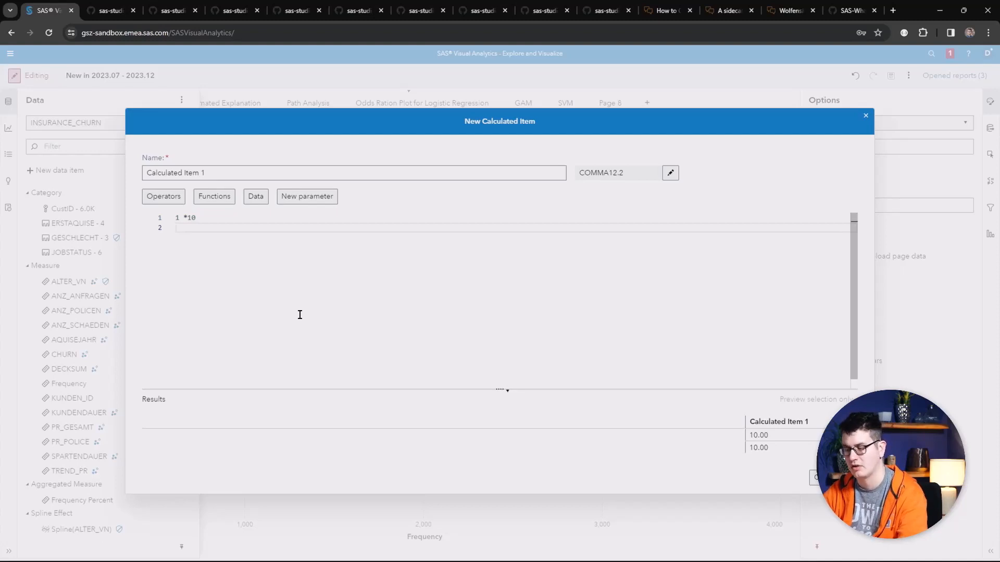
Step: Add a single-line comment // Hello below the expression
type("//")
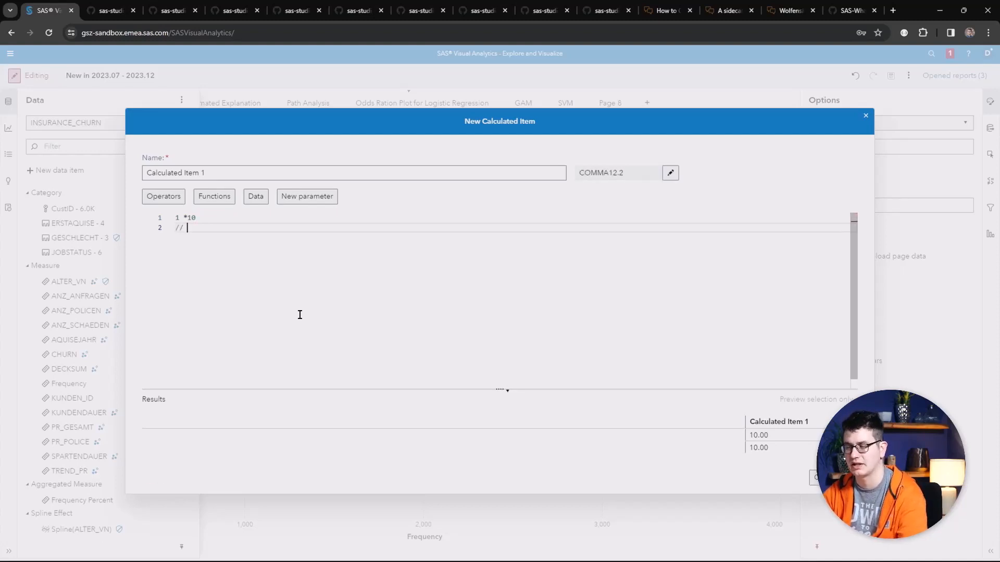
type(" Hello")
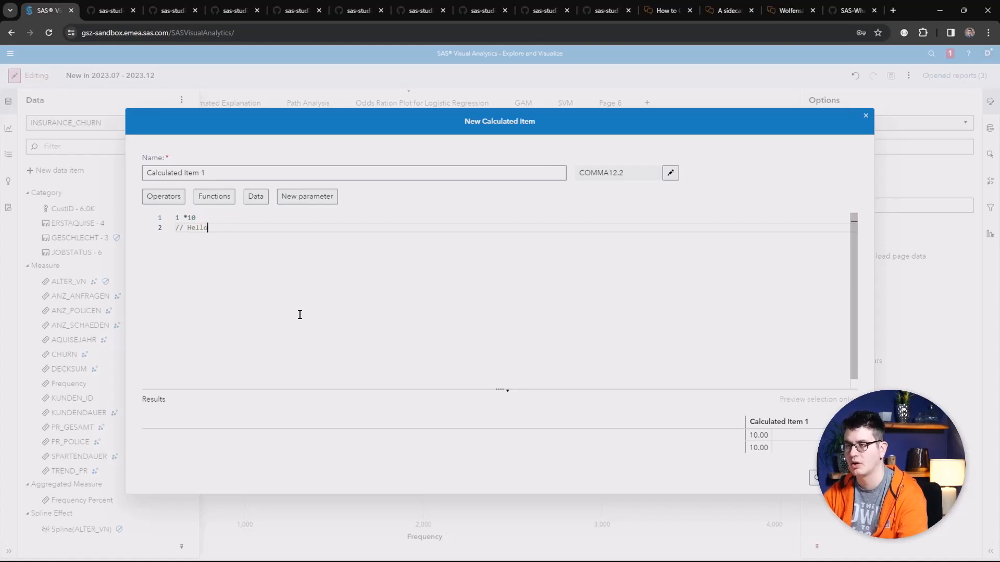
key("Return")
Step: Add a multi-line /* */ block comment containing the lines sdfsdflöckvldfg and sdfsdf
type("/")
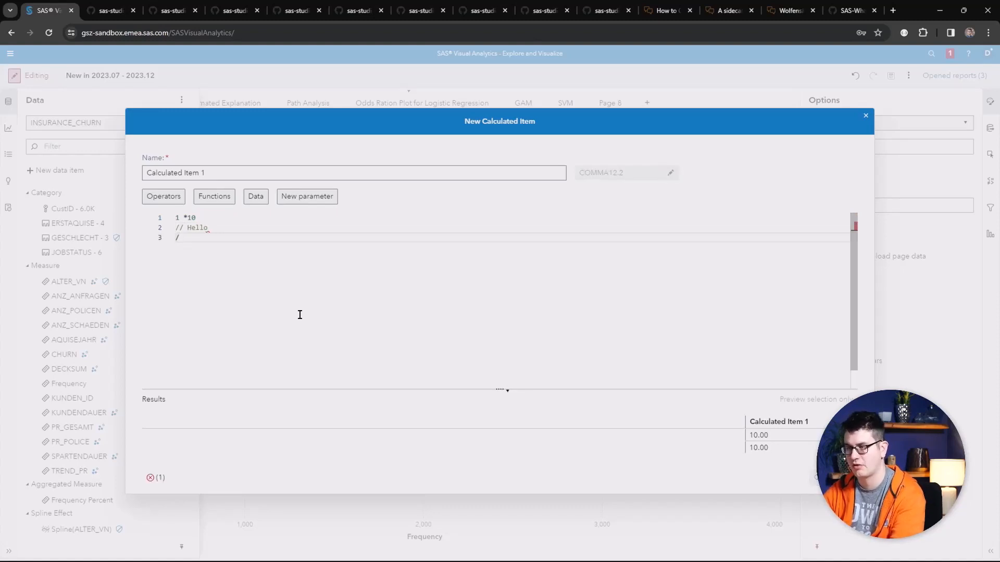
type("* */")
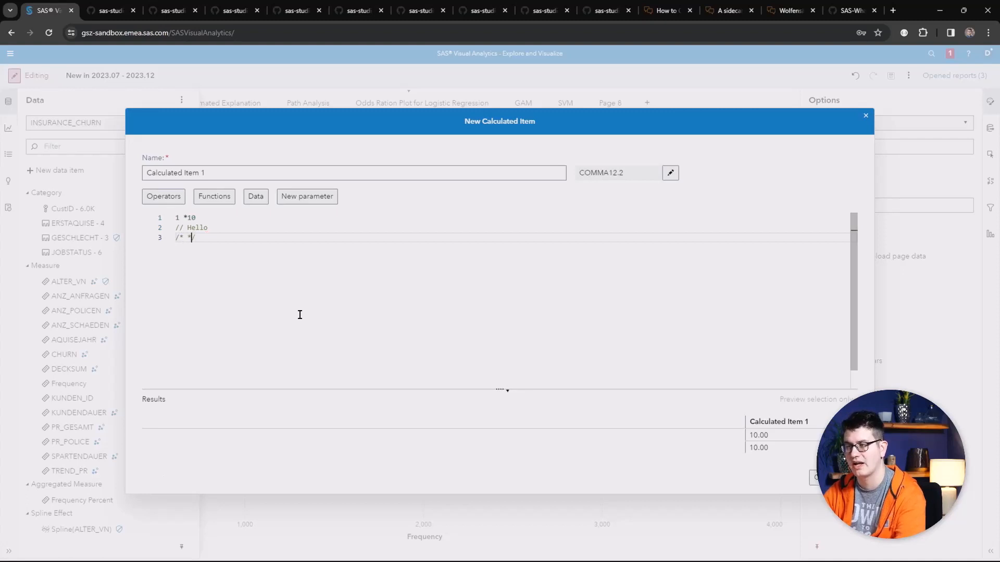
key("Return")
key("Return")
key("Return")
key("Return")
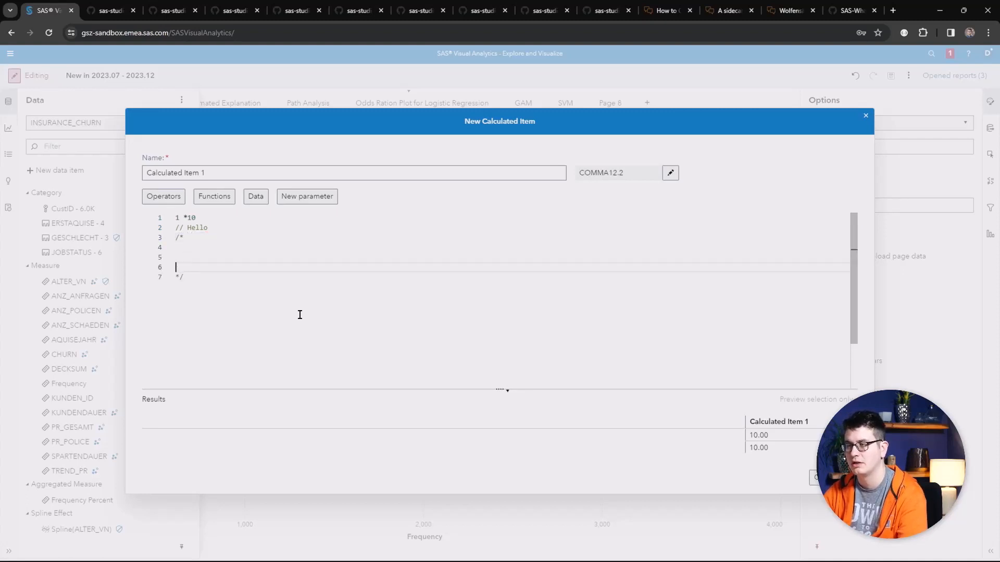
key("Up")
key("Up")
key("Up")
type("sdfsdflöckvldfg")
key("Down")
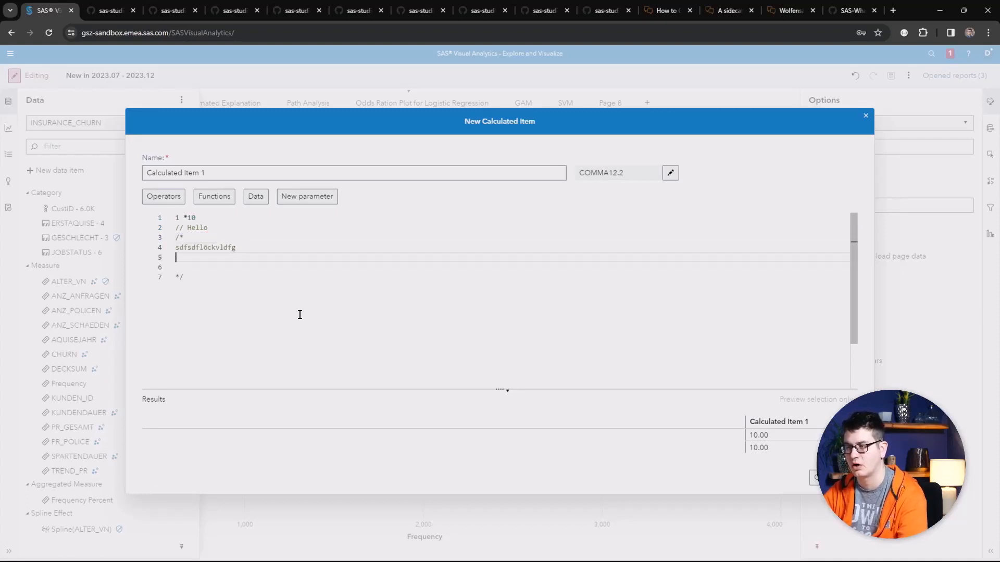
type("sdfsdf")
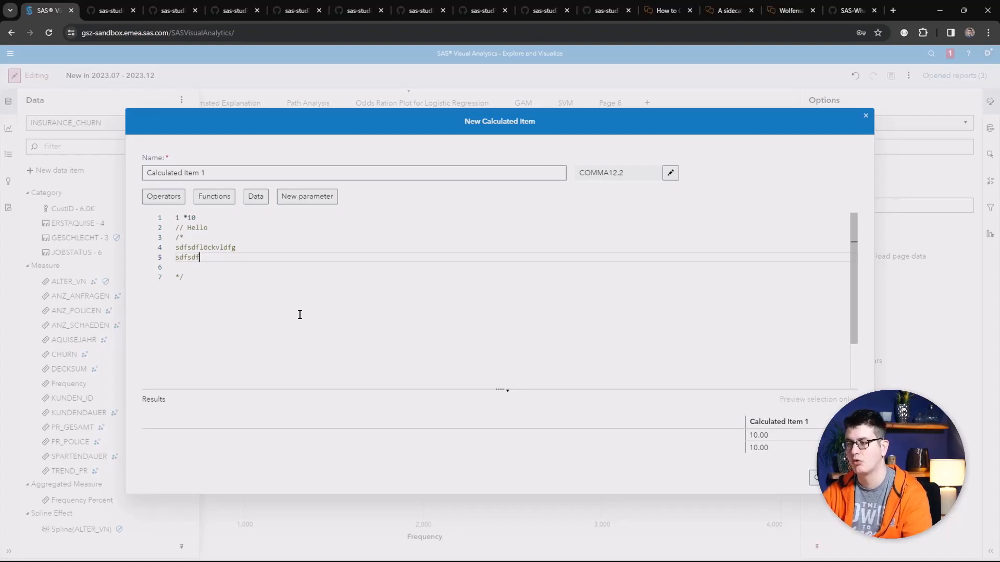
Step: Try setting up a RelativePeriod function with ToDate scope and data parameter as the to-date value, then cancel
left_click(232, 198)
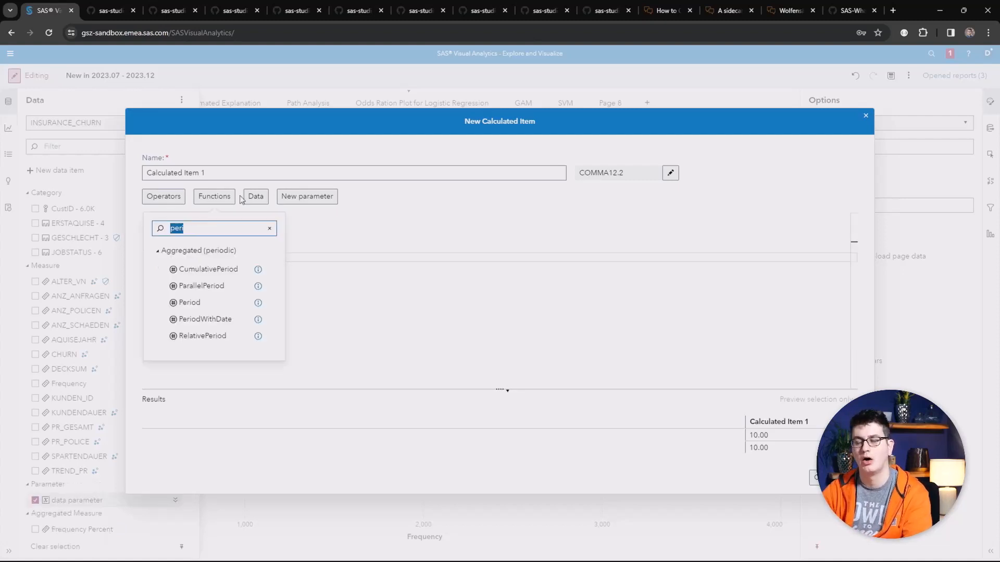
double_click(192, 336)
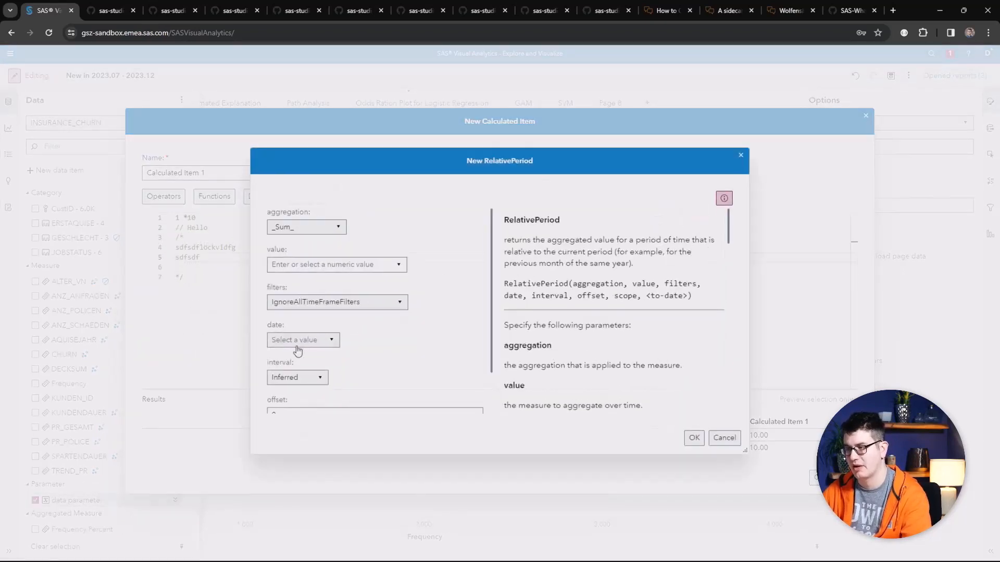
scroll(353, 340, "down", 2)
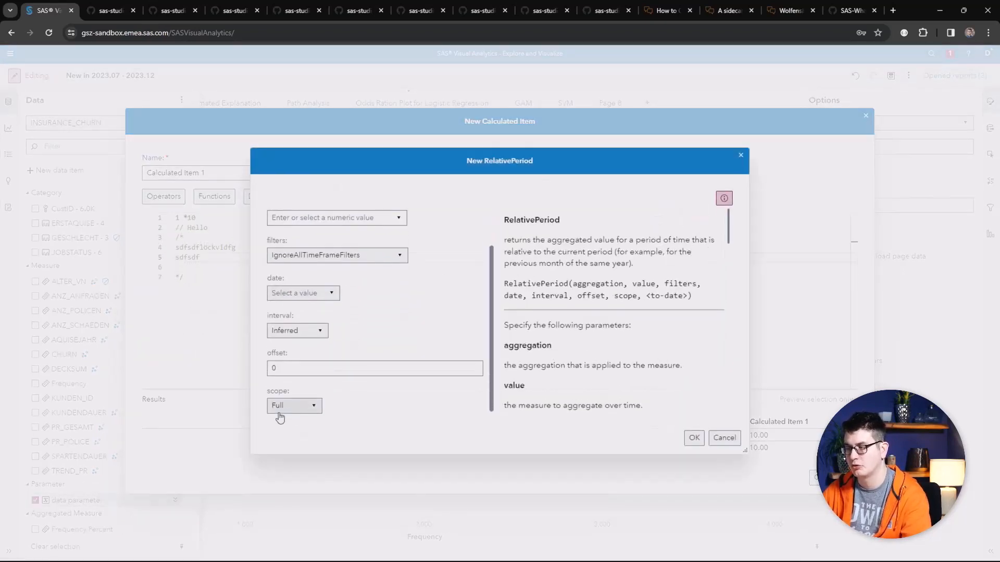
left_click(297, 406)
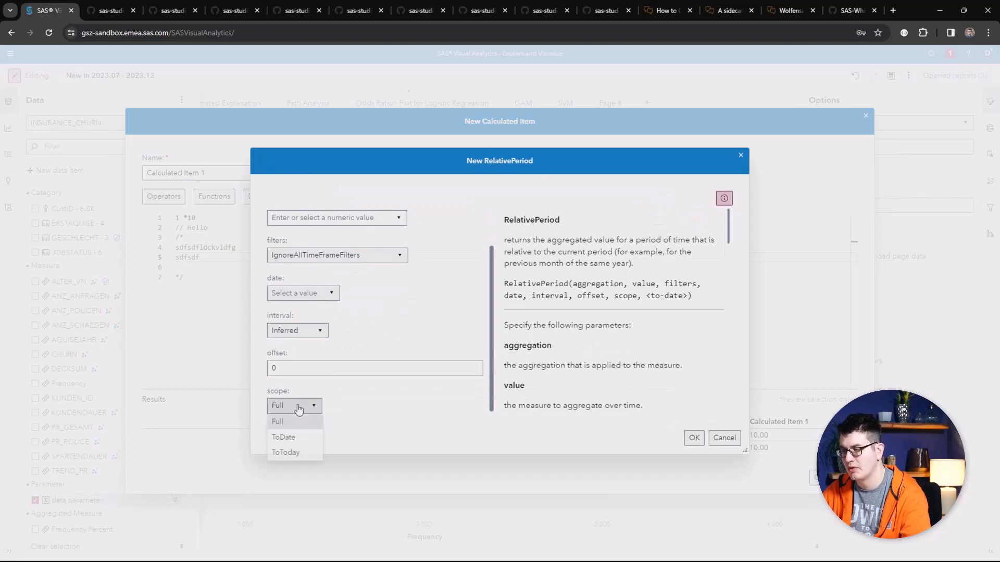
left_click(293, 439)
scroll(333, 396, "down", 1)
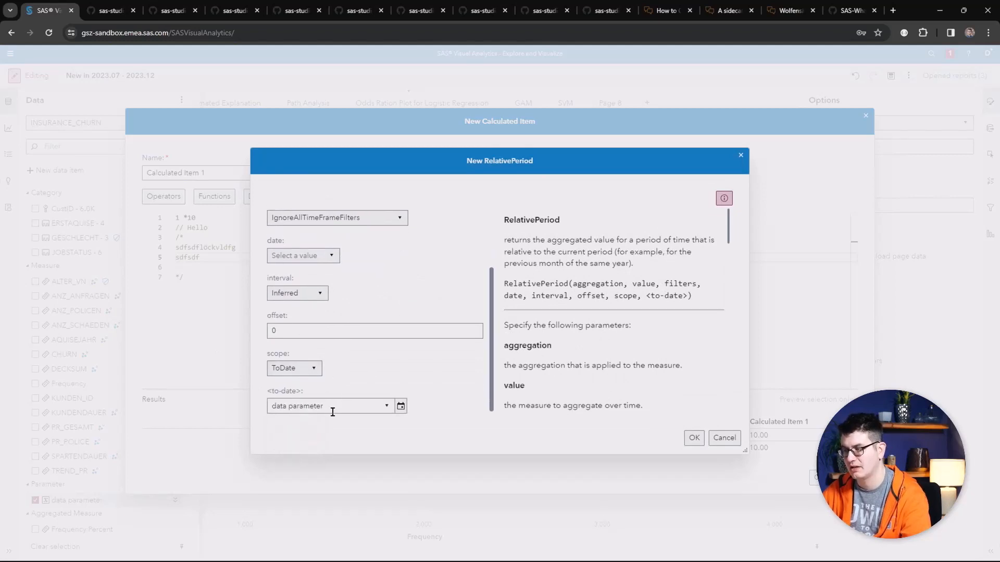
left_click(391, 407)
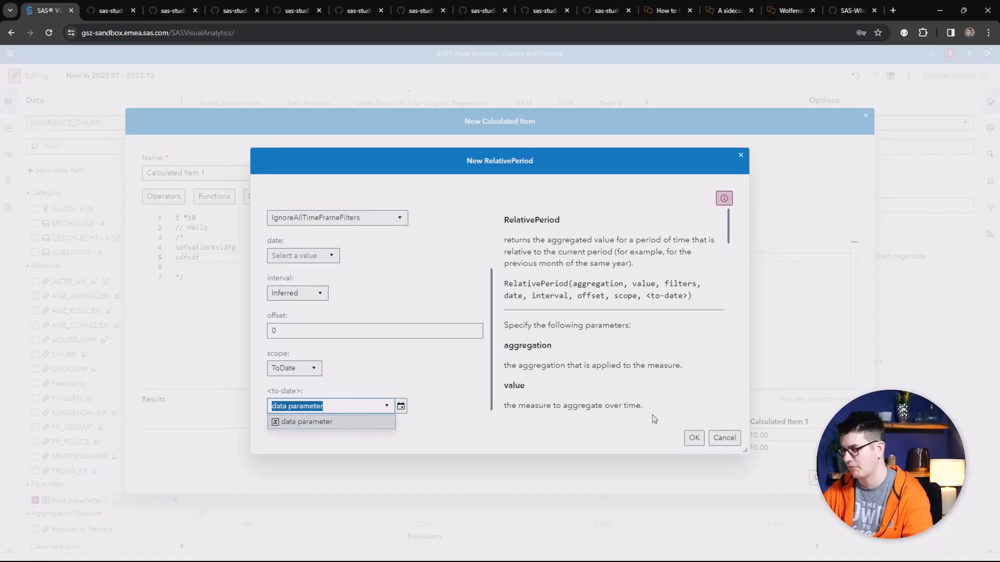
left_click(723, 438)
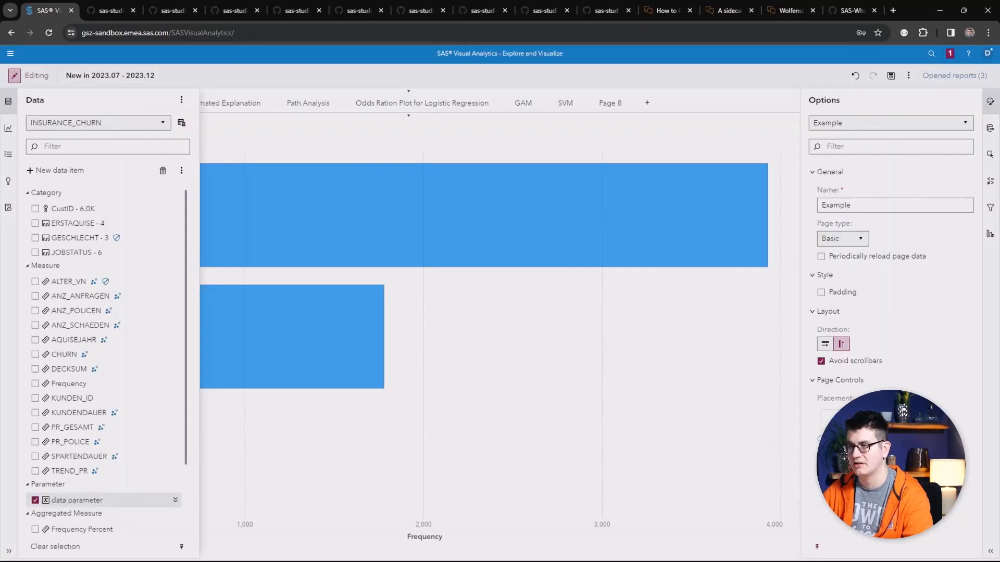
Step: View the INSURANCE_CHURN source table and scroll through its rows
left_click(182, 125)
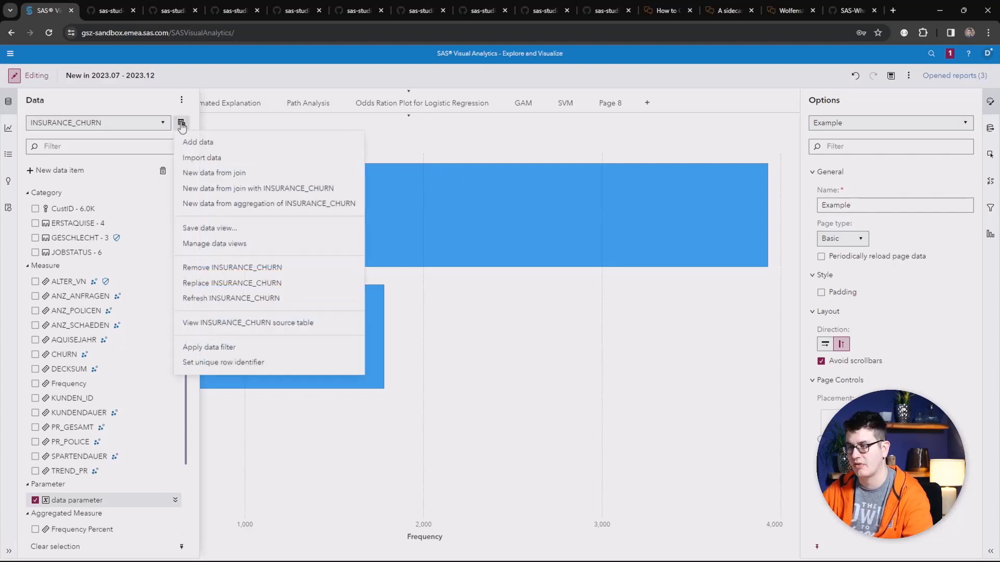
left_click(226, 321)
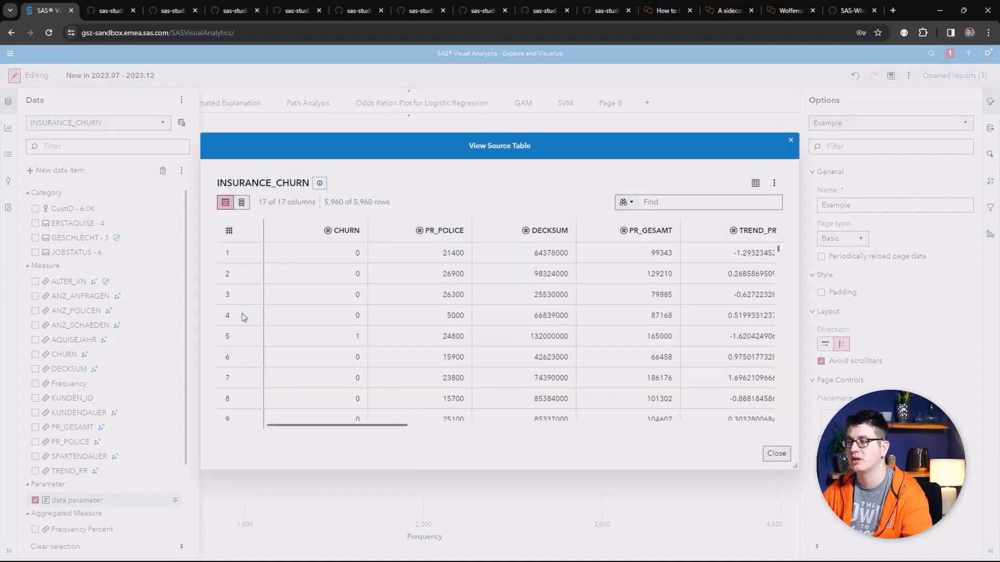
scroll(370, 319, "down", 8)
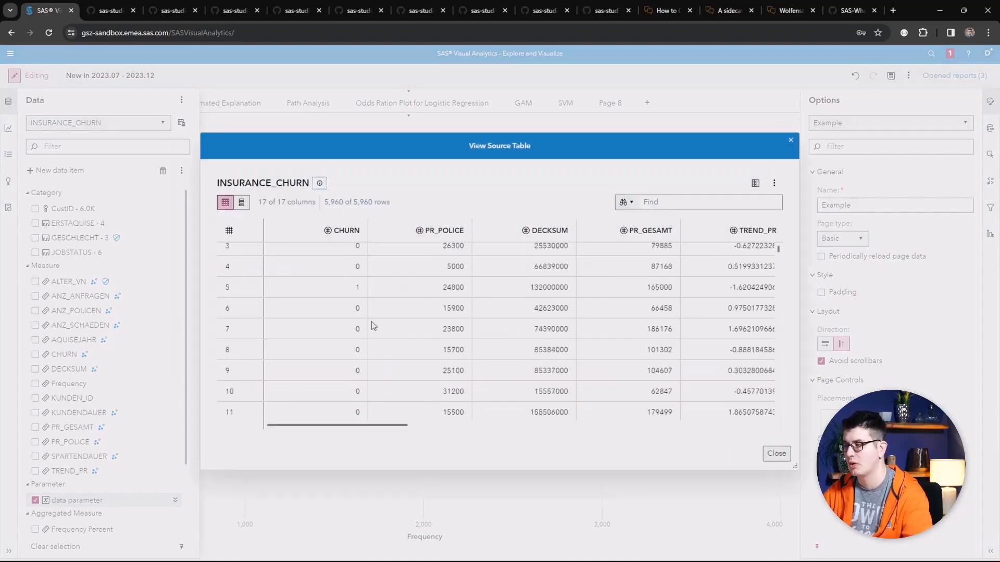
scroll(367, 307, "up", 6)
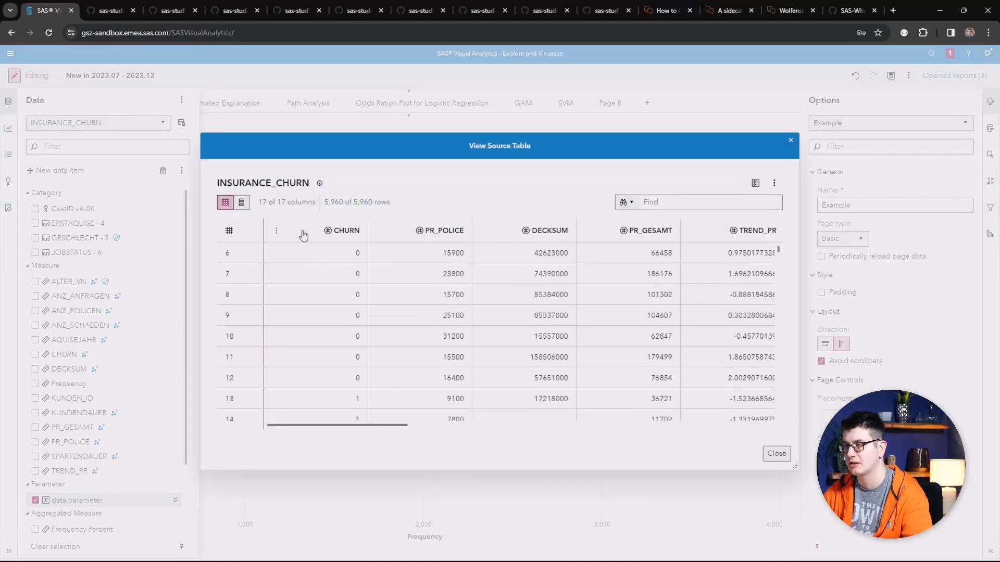
Step: Sort the INSURANCE_CHURN source table by CHURN in descending order and open the table's options menu
left_click(309, 231)
left_click(309, 232)
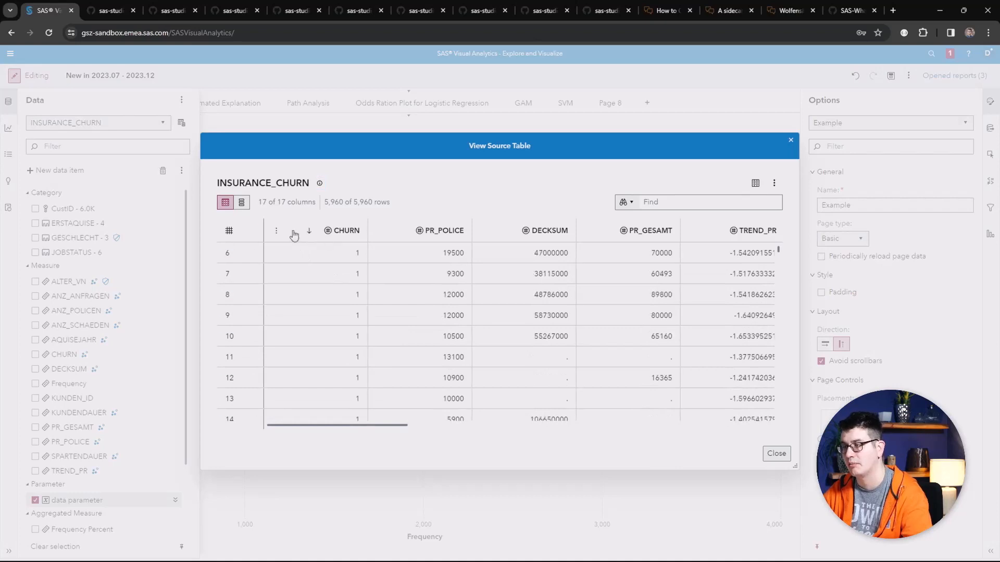
left_click(774, 184)
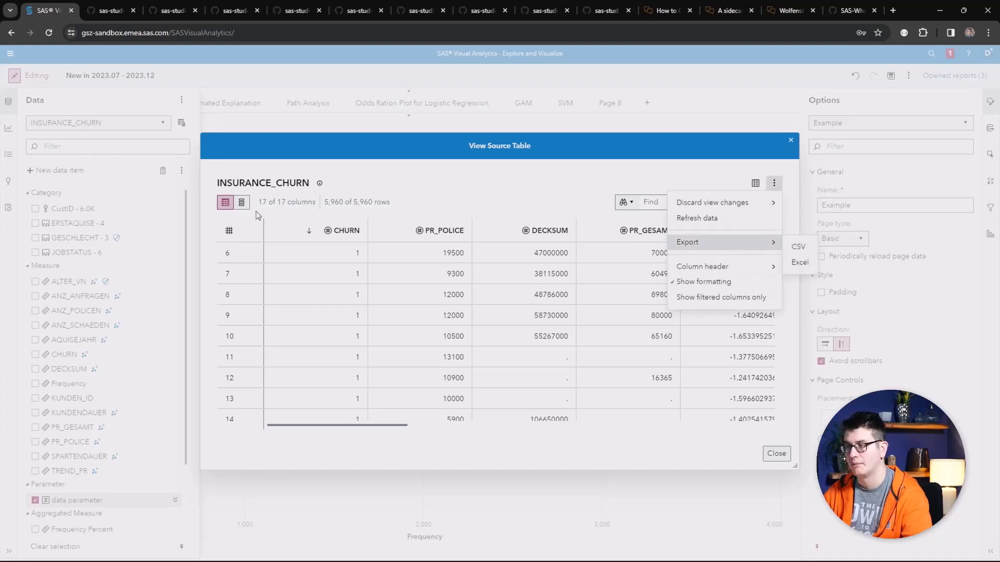
Step: Switch the source table to its column list, scroll through the columns, return to the rows and close the viewer
left_click(241, 202)
scroll(346, 258, "down", 10)
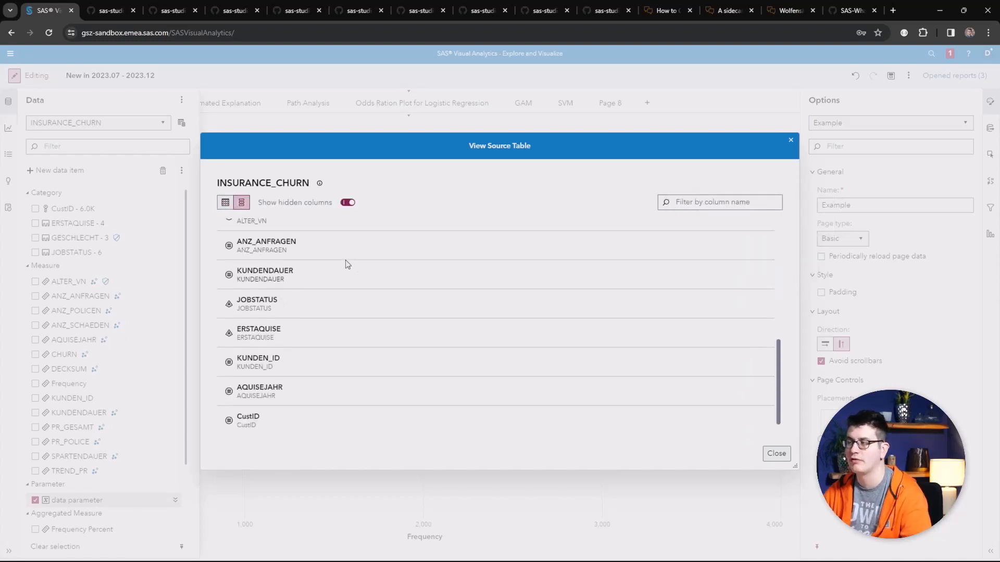
scroll(302, 245, "up", 10)
left_click(225, 202)
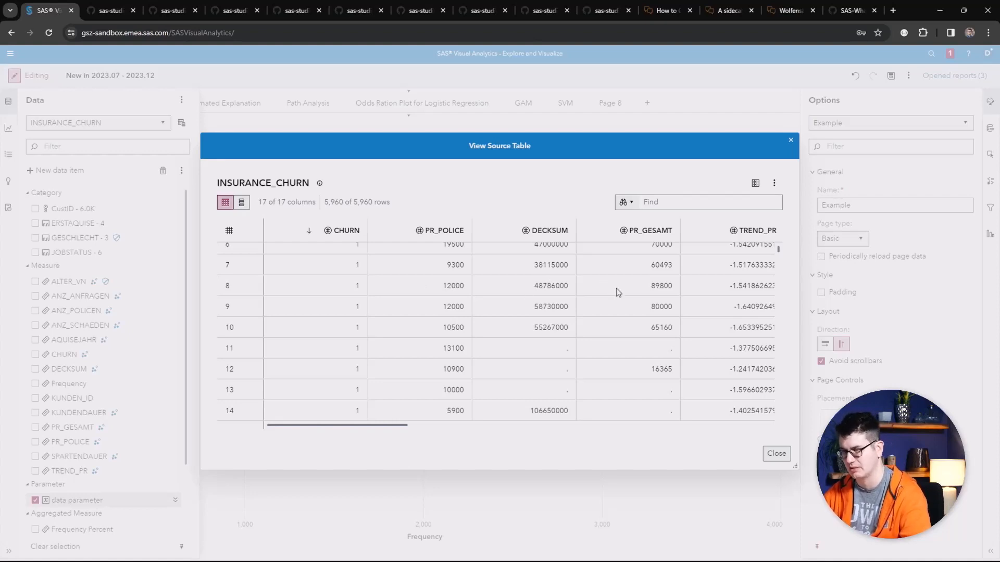
left_click(776, 454)
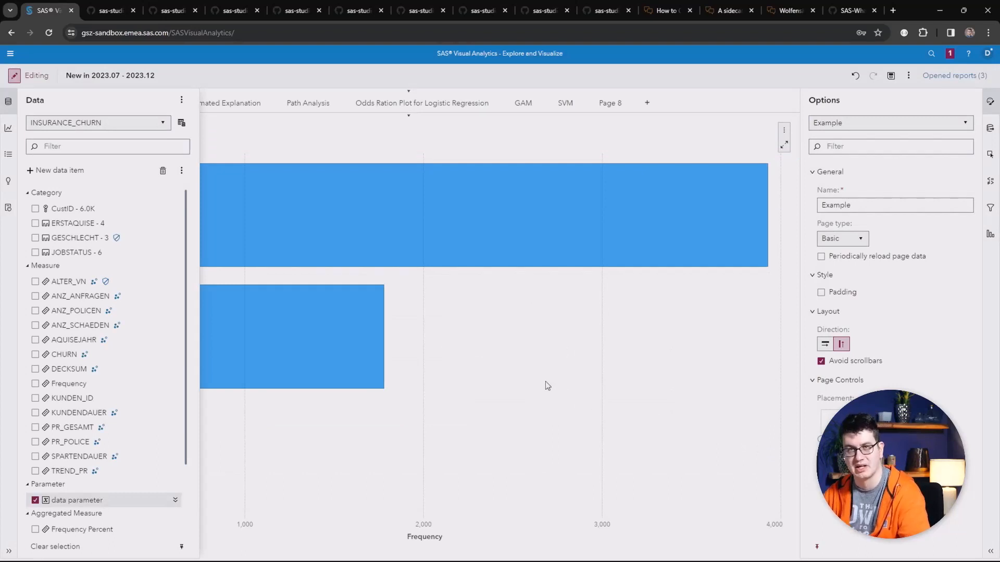
Step: Start a new URL link action on the GESCHLECHT bar chart and paste the GitHub VA-Autotuning-Results.md address as its URL
left_click(529, 368)
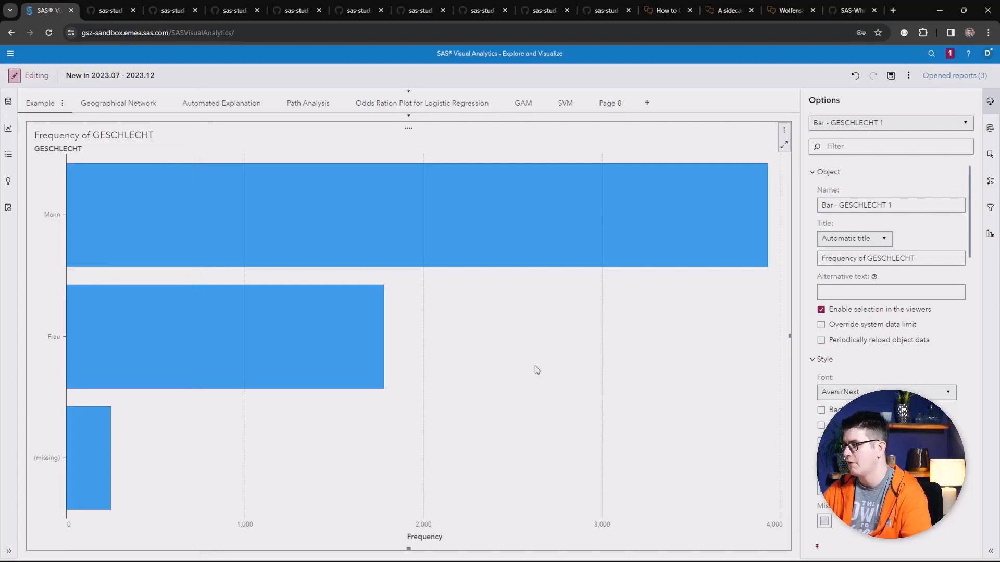
left_click(989, 154)
left_click(831, 226)
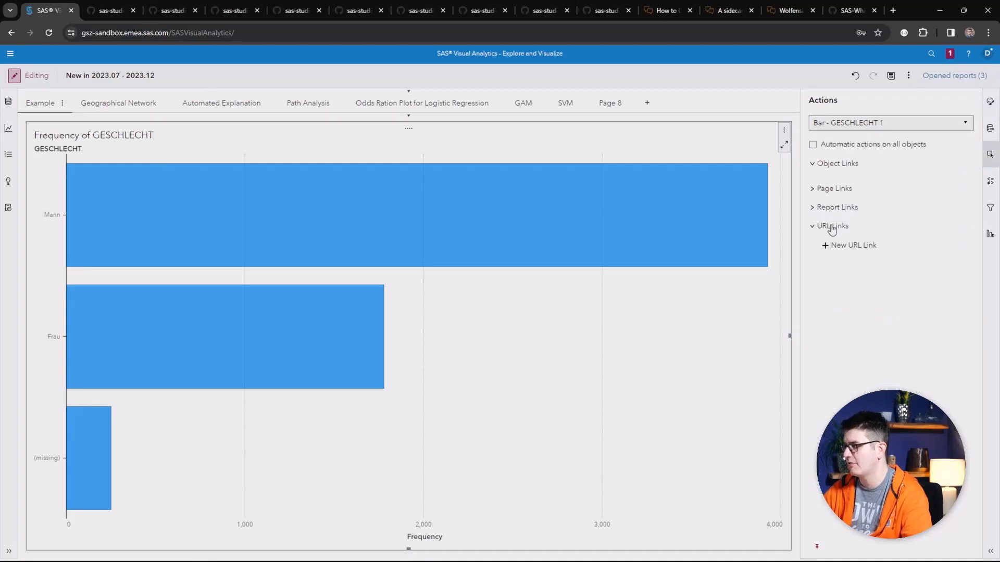
left_click(844, 246)
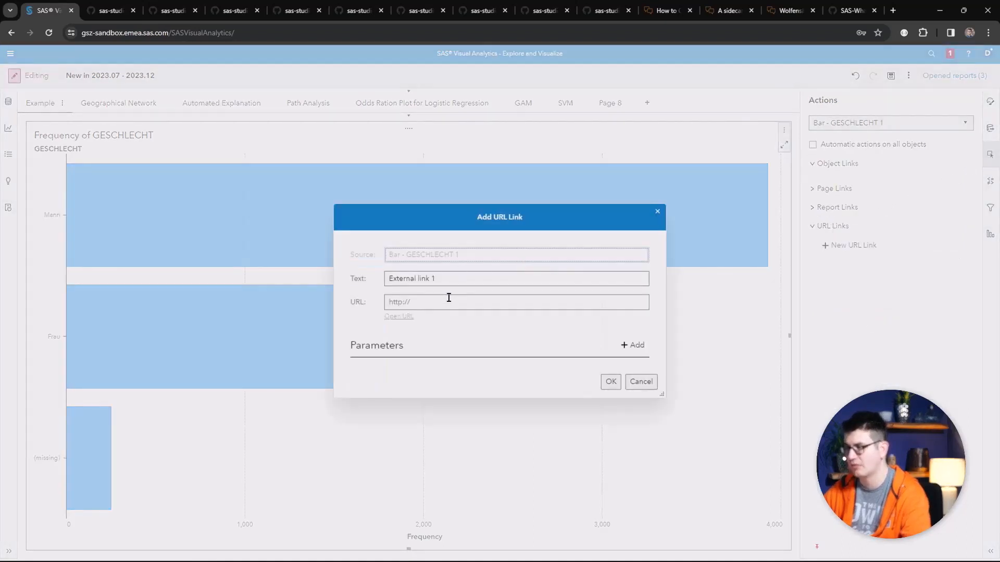
left_click(446, 302)
type("https://github.com/Criptic/SAS-Whats-New/tree/main/202307/VA-Autotuning-Results.md")
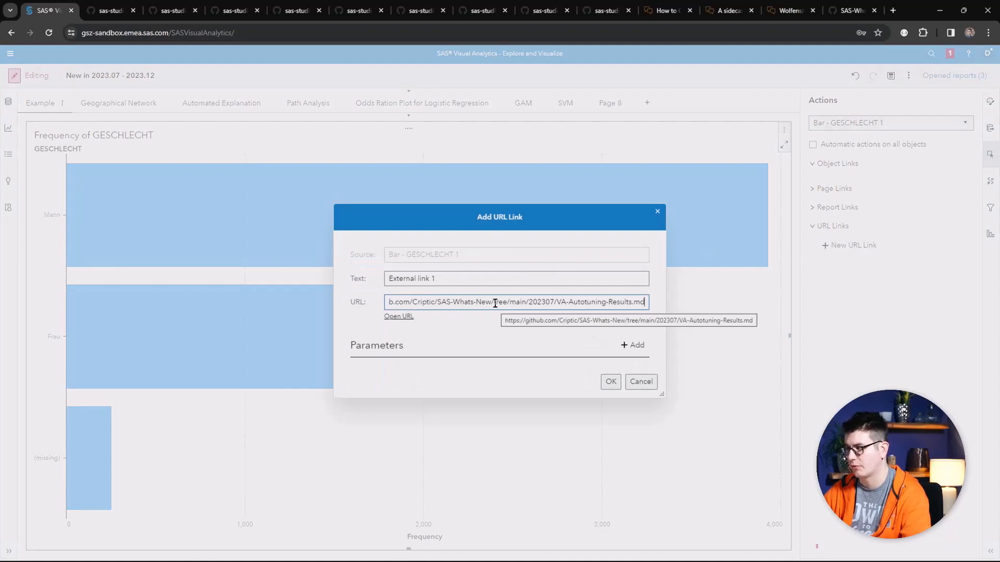
Step: Test the link address in a new browser tab, return to the report and cancel the URL link dialog
left_click(398, 318)
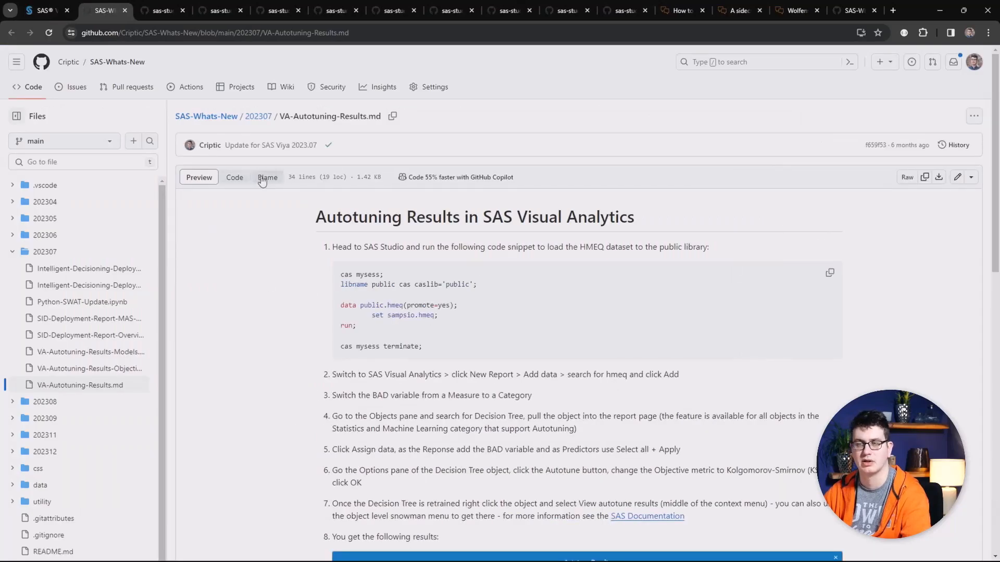
left_click(125, 10)
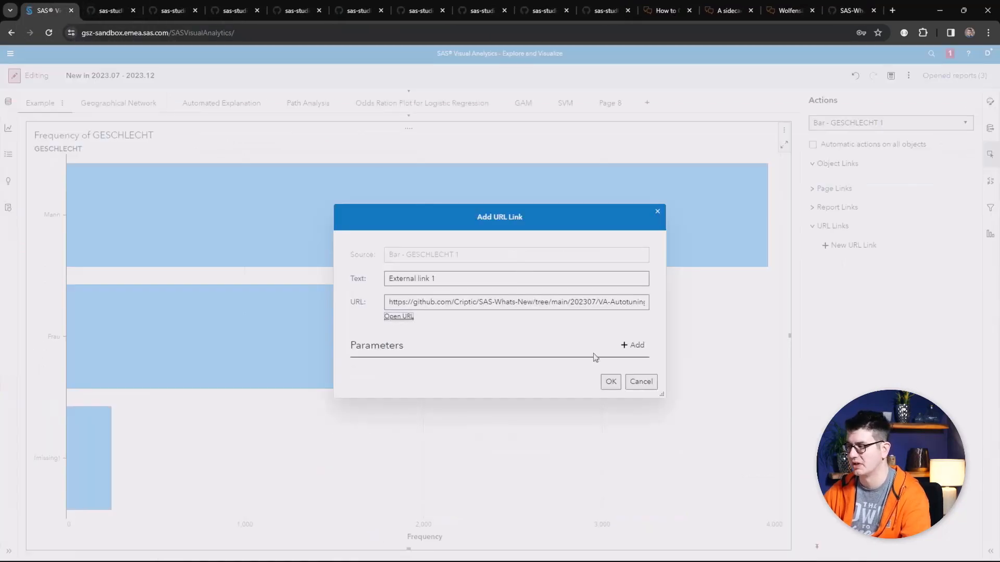
left_click(641, 382)
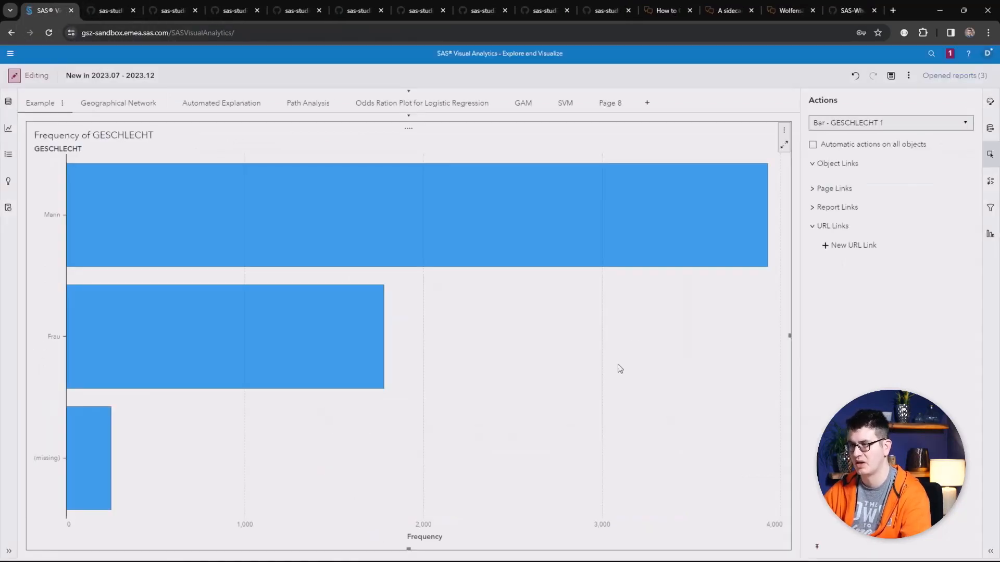
Step: Open the Geographical Network page and browse the map service choices for the network map's background, then cancel
left_click(112, 104)
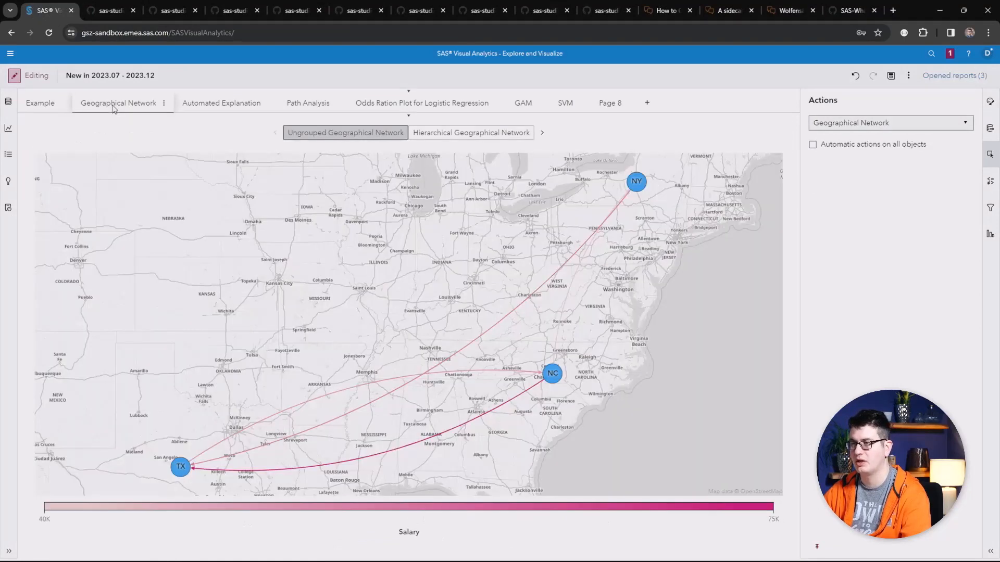
left_click(192, 193)
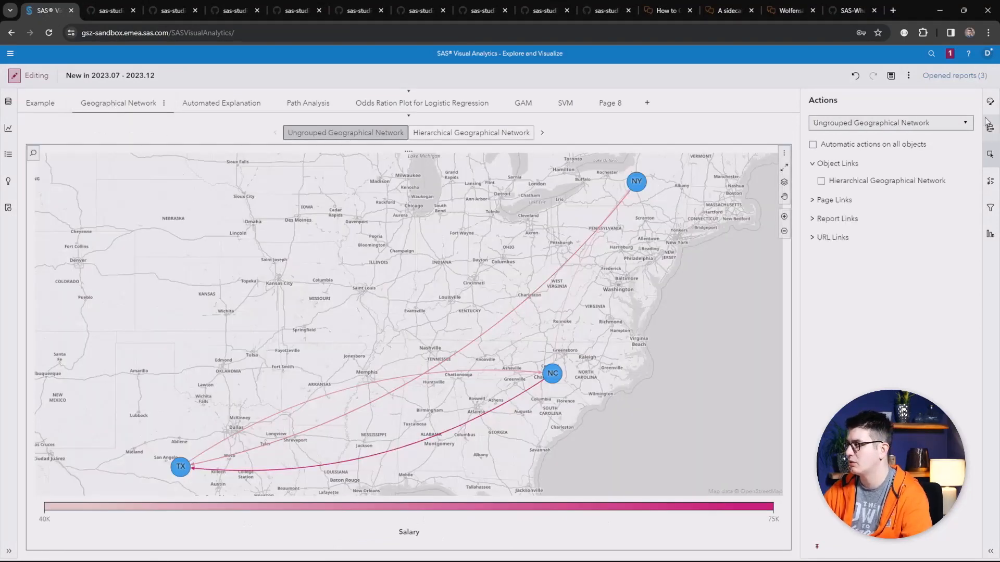
left_click(990, 102)
scroll(911, 260, "down", 10)
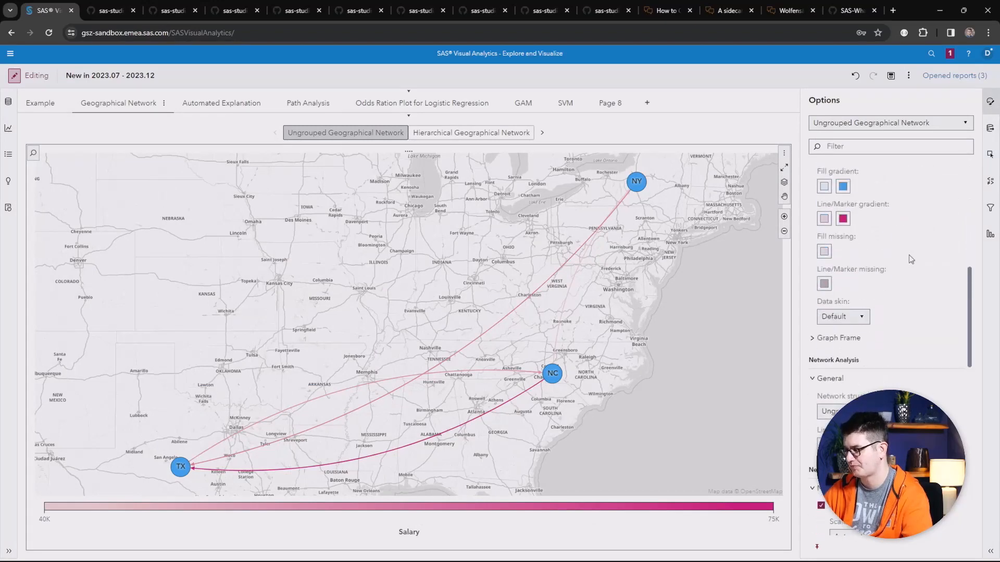
scroll(911, 260, "down", 1)
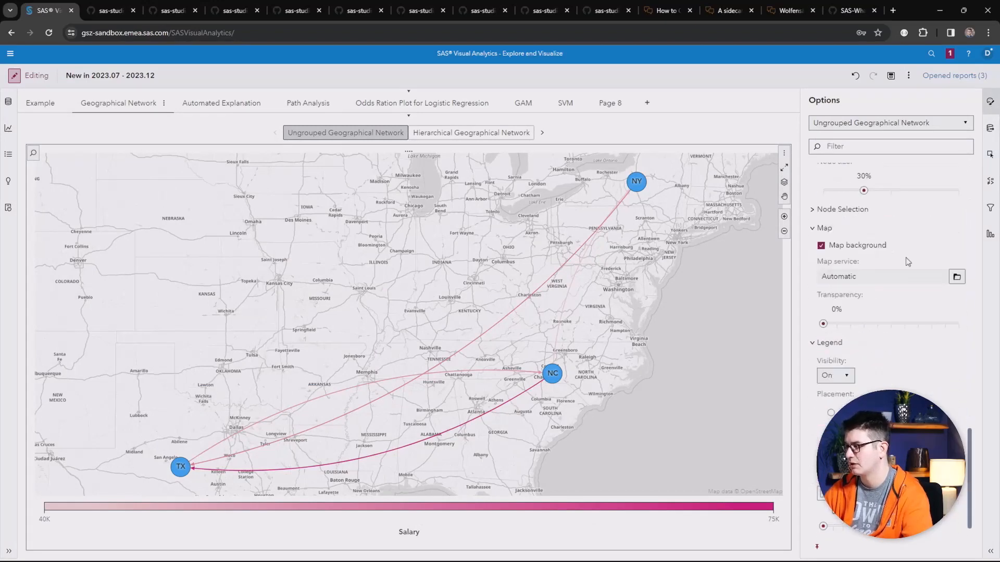
scroll(905, 257, "up", 1)
left_click(957, 330)
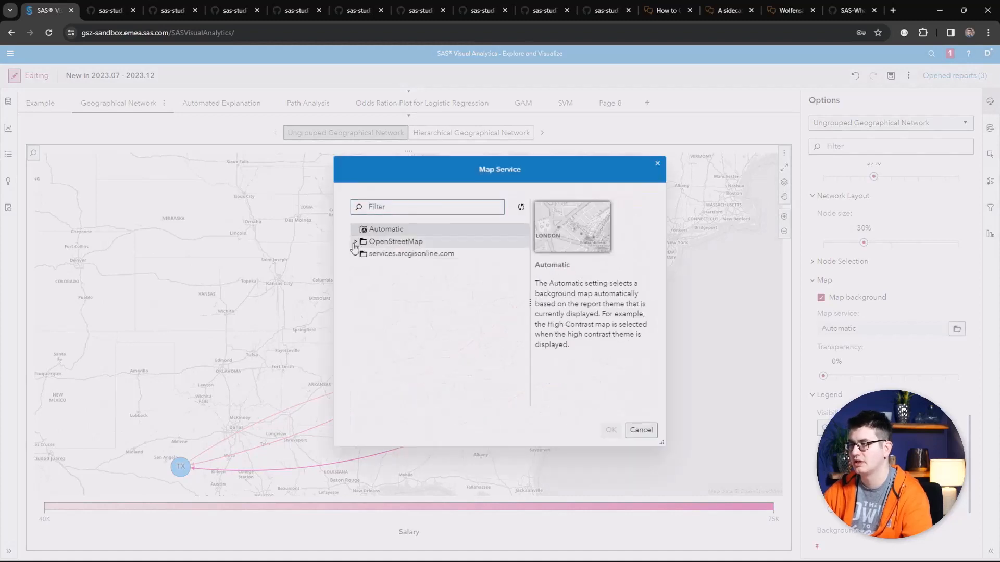
left_click(357, 243)
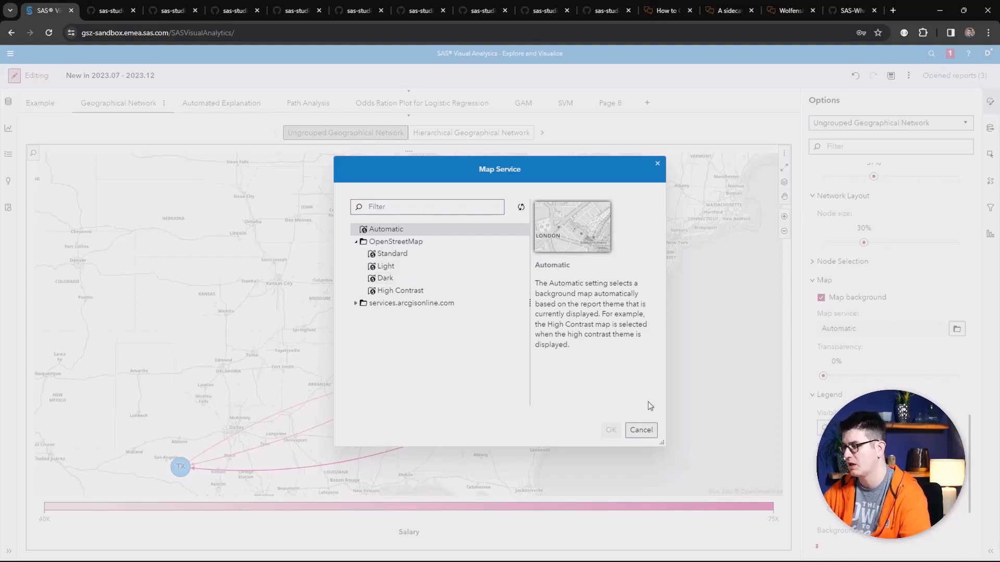
left_click(642, 431)
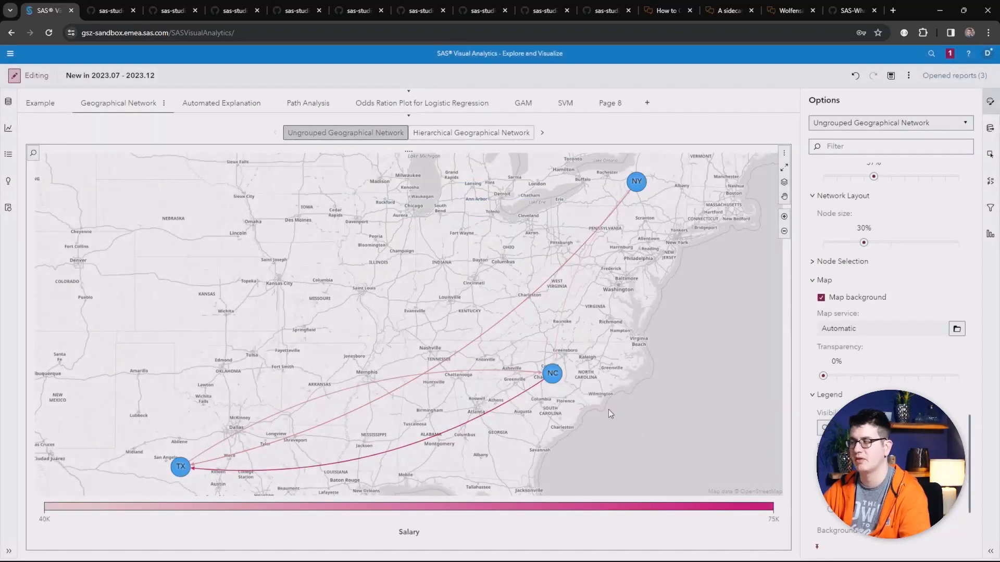
Step: Inspect the report-level options, including the thumbnail object choices
left_click(876, 124)
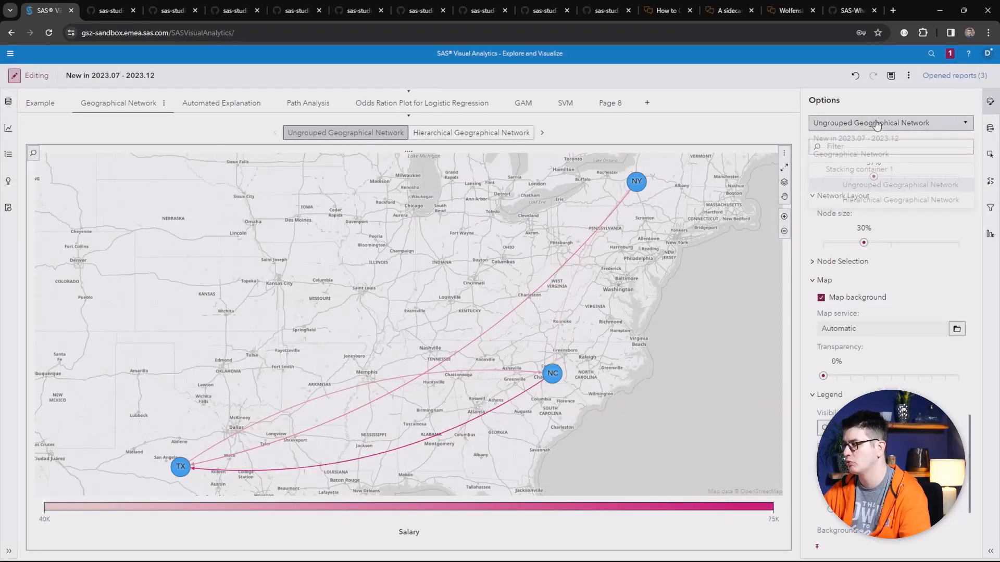
left_click(870, 138)
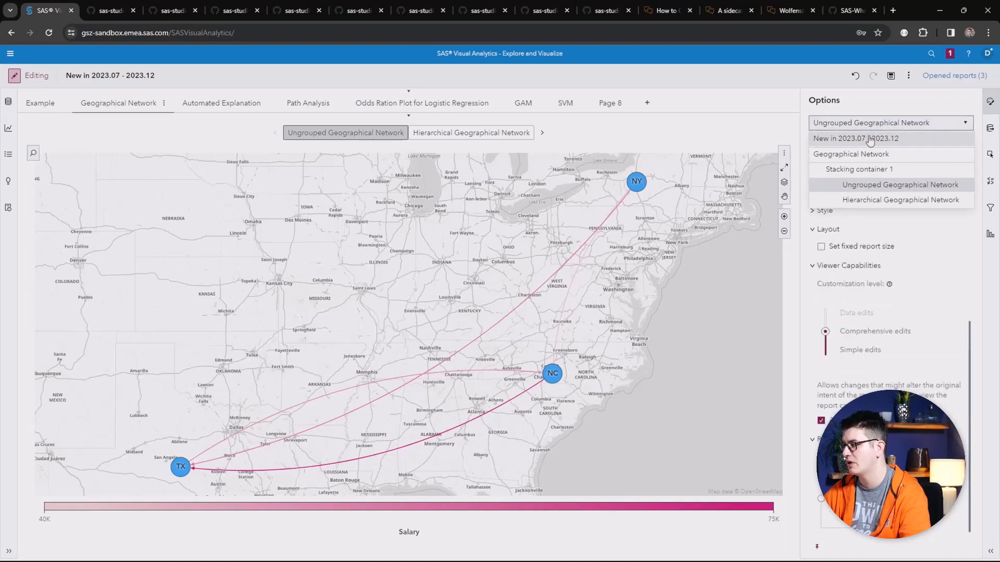
scroll(902, 240, "up", 4)
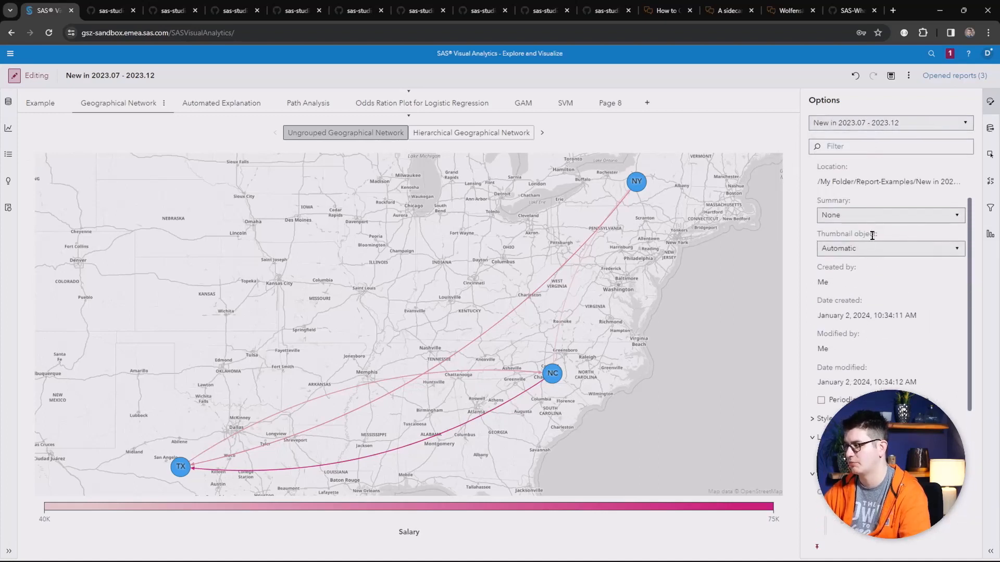
left_click(870, 250)
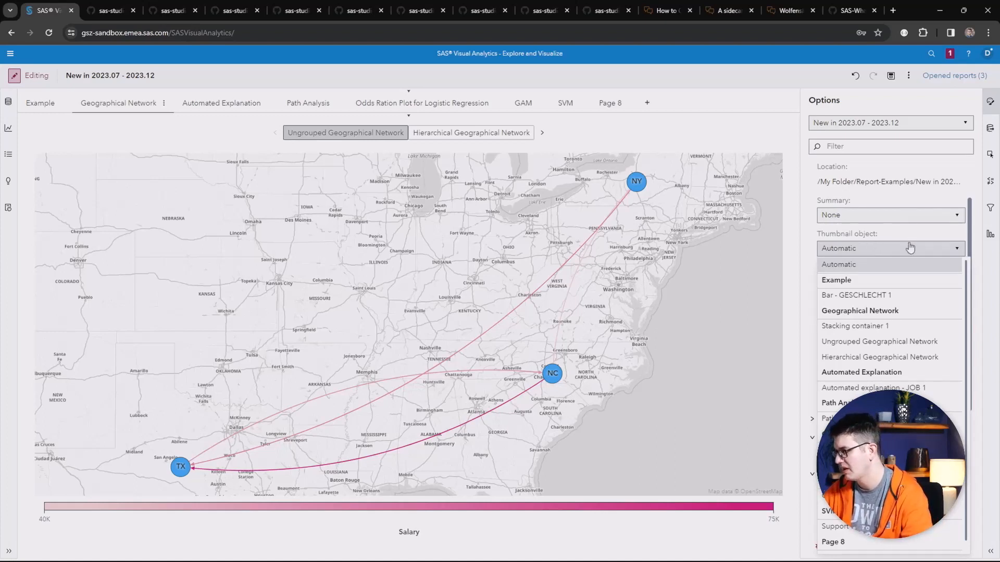
left_click(906, 248)
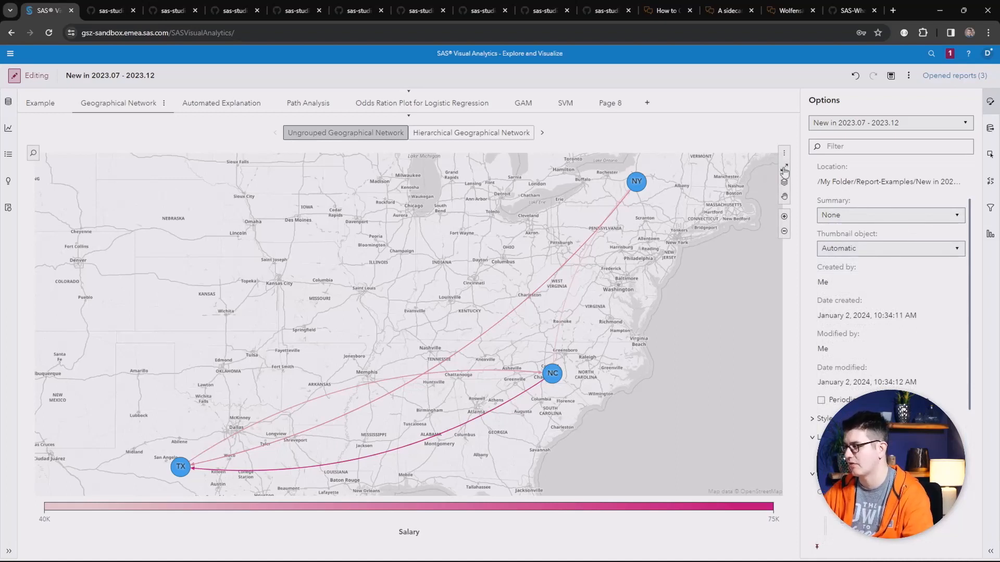
Step: Maximize the geographical network to read its Network Analysis Summary, then restore it
left_click(782, 171)
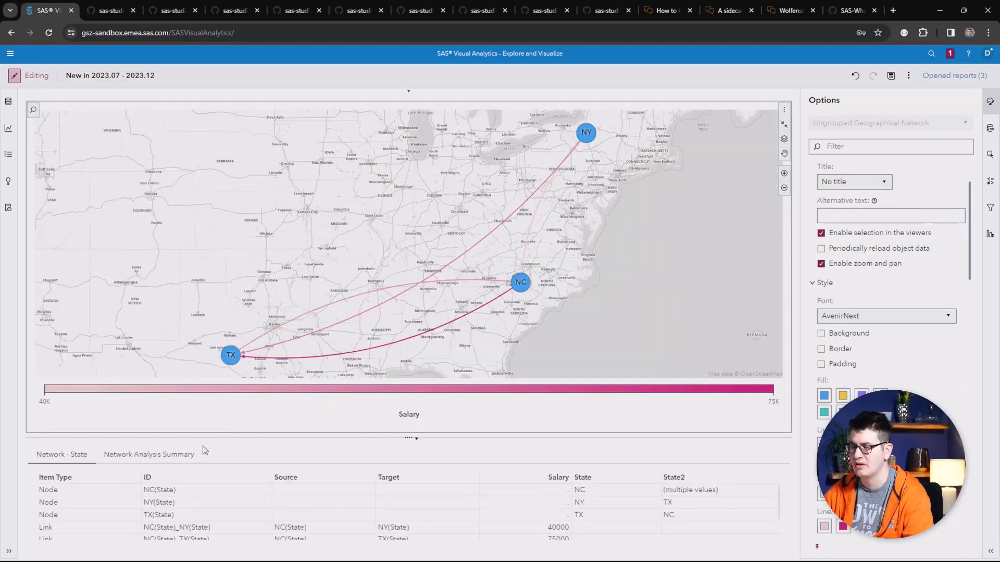
left_click(135, 457)
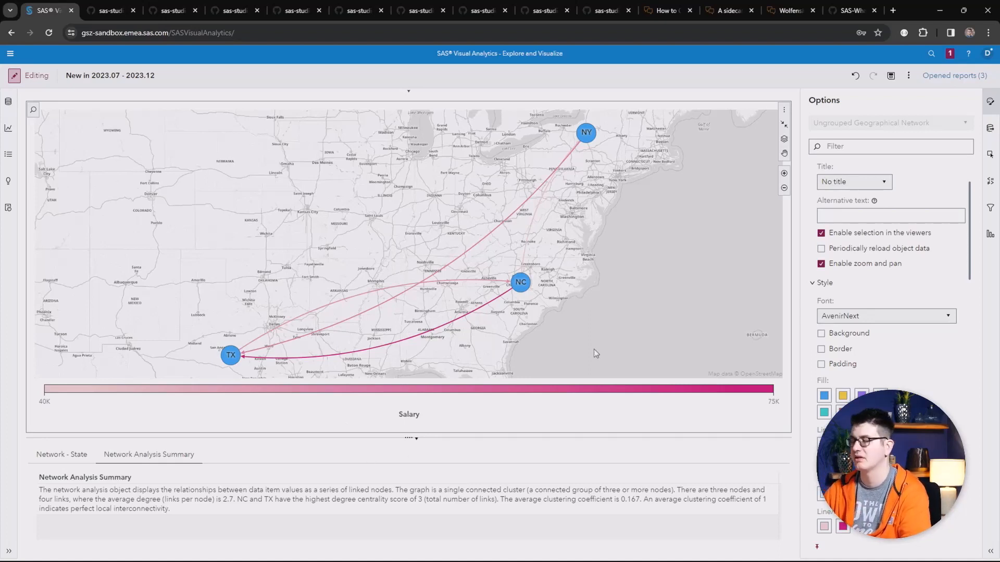
left_click(783, 125)
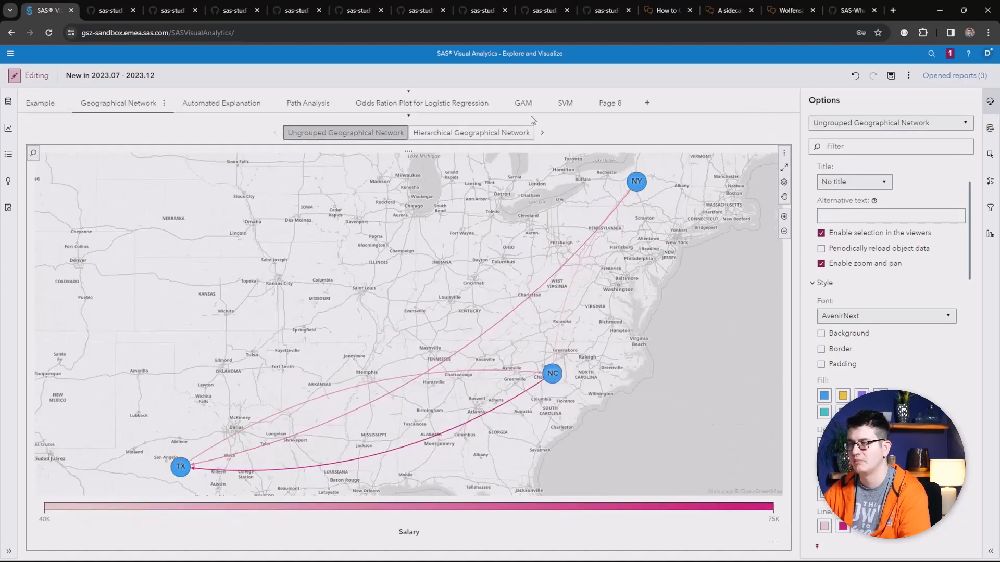
Step: Open the Path Analysis page, maximize the path analysis to read its Path Analysis Summary, then restore it
left_click(314, 108)
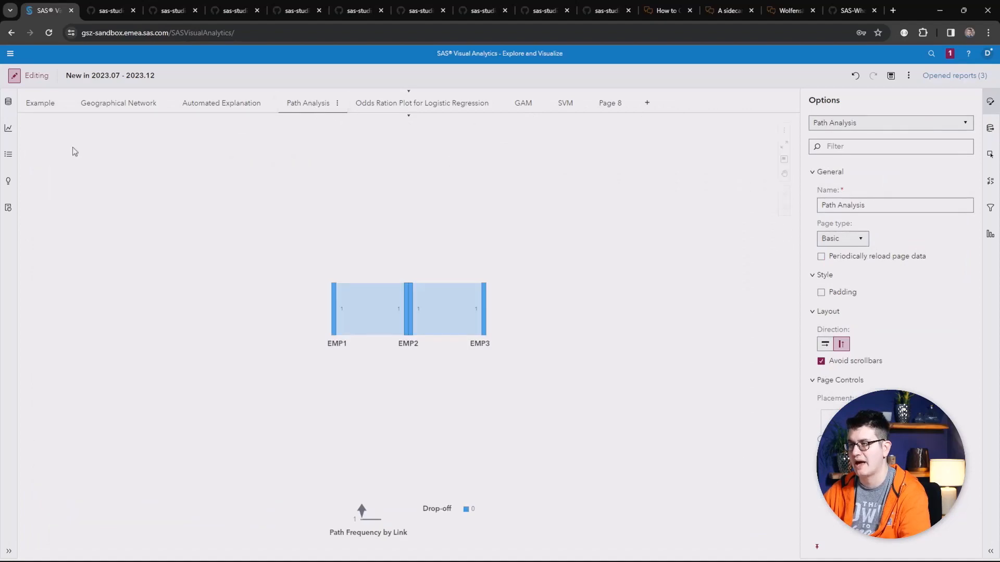
left_click(786, 158)
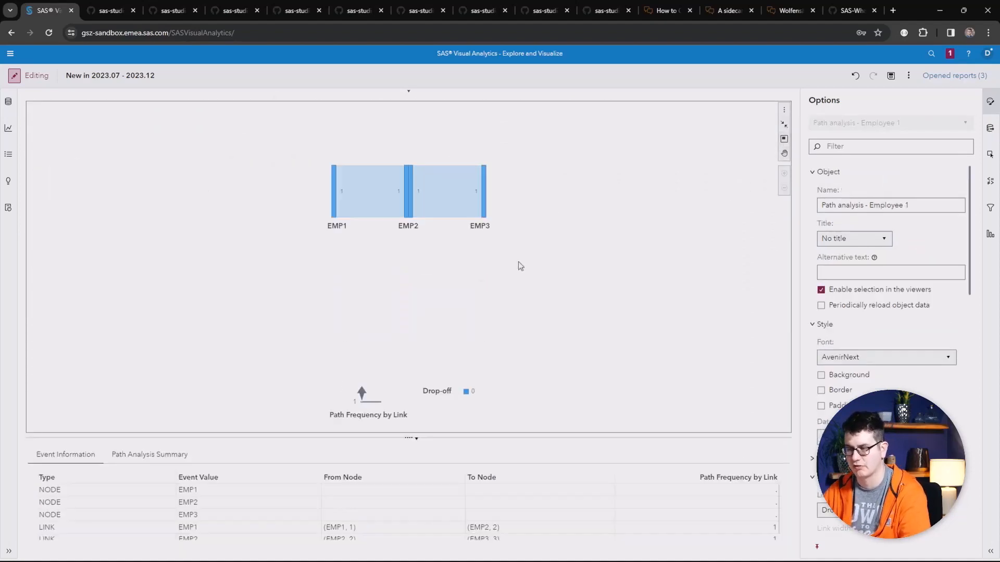
left_click(162, 453)
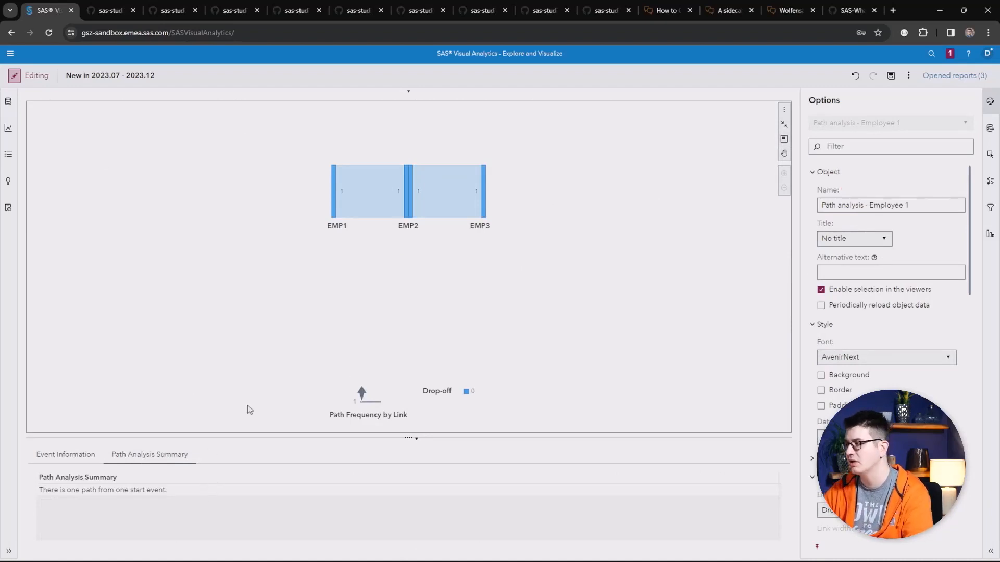
left_click(784, 126)
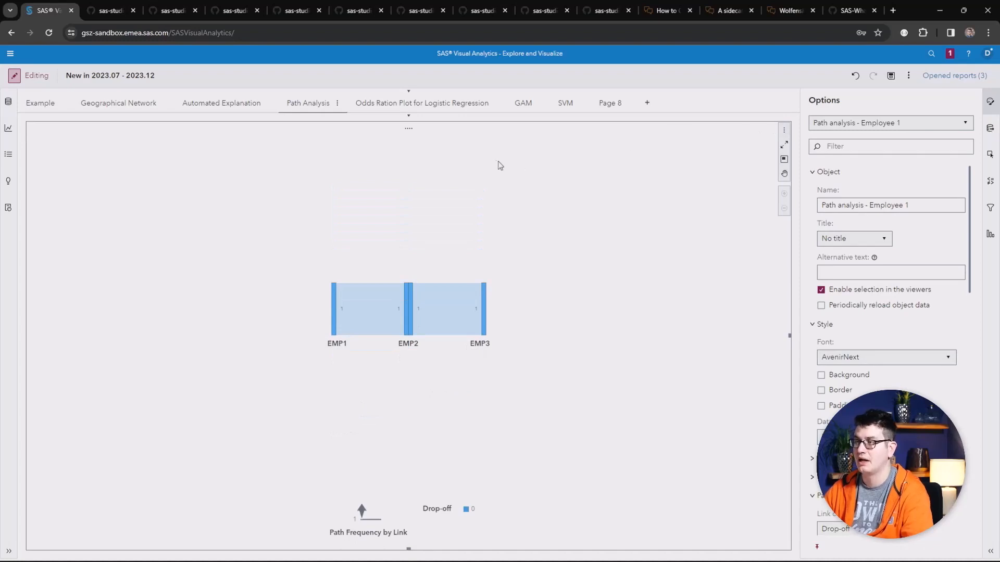
Step: Open the Automated Explanation page, maximize it to view the Anomalies details, then restore it
left_click(229, 102)
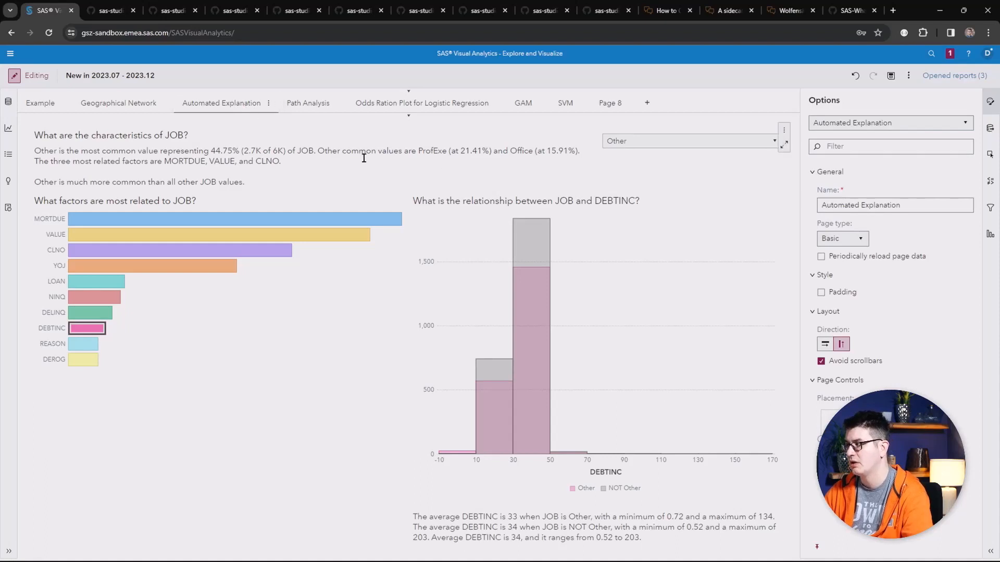
left_click(783, 145)
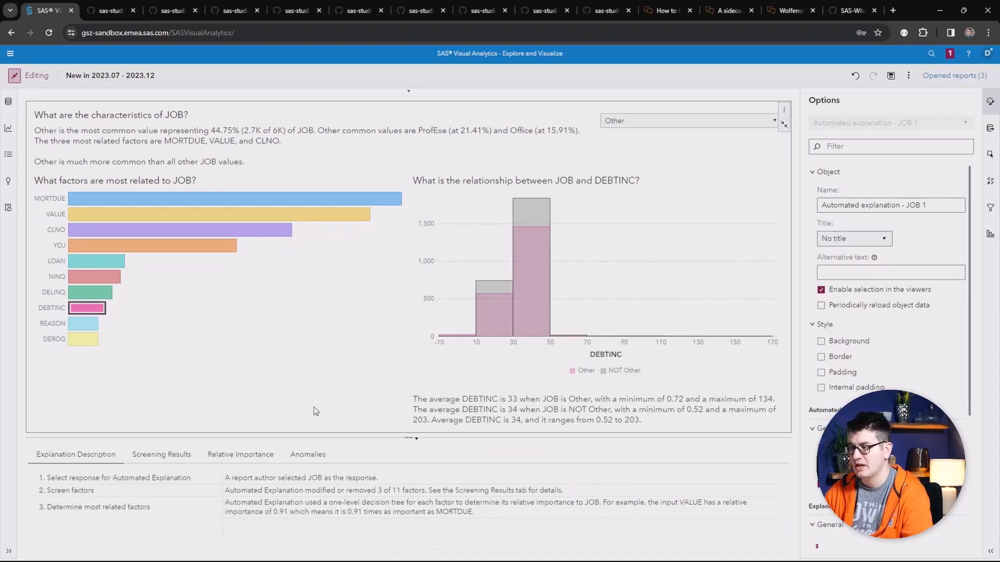
left_click(313, 454)
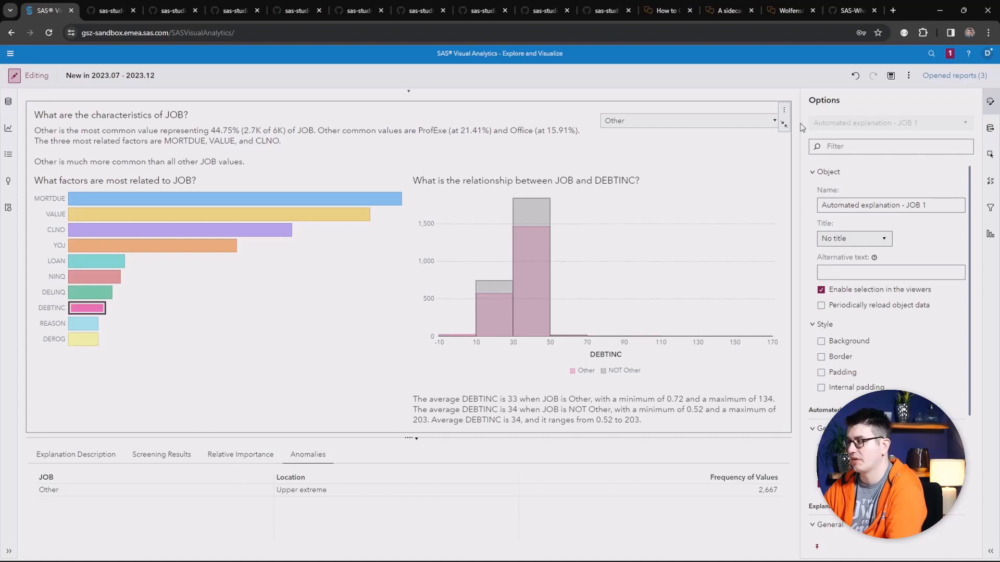
left_click(783, 125)
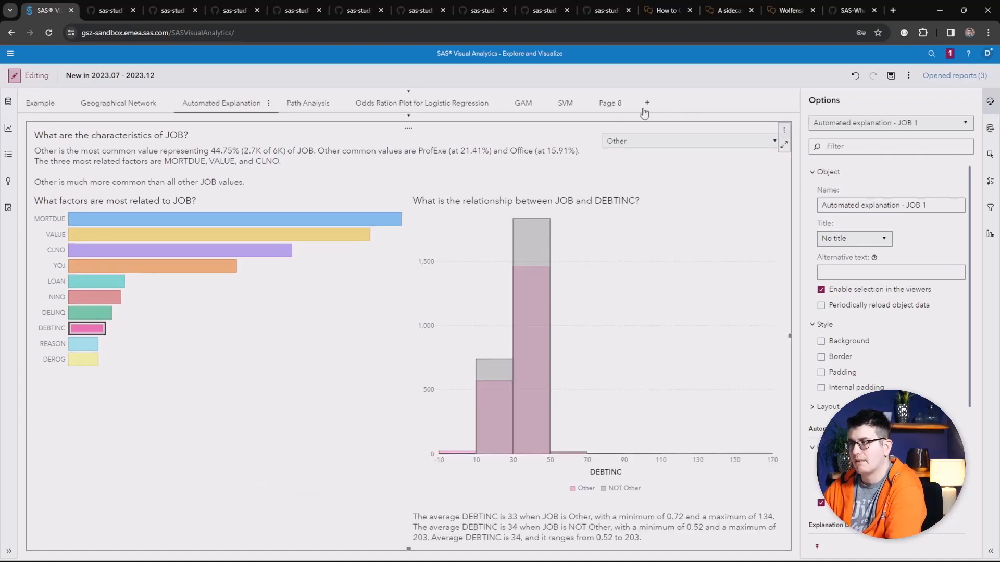
Step: Open the Odds Ration Plot for Logistic Regression page and inspect the logistic regression's plot type choices
left_click(392, 105)
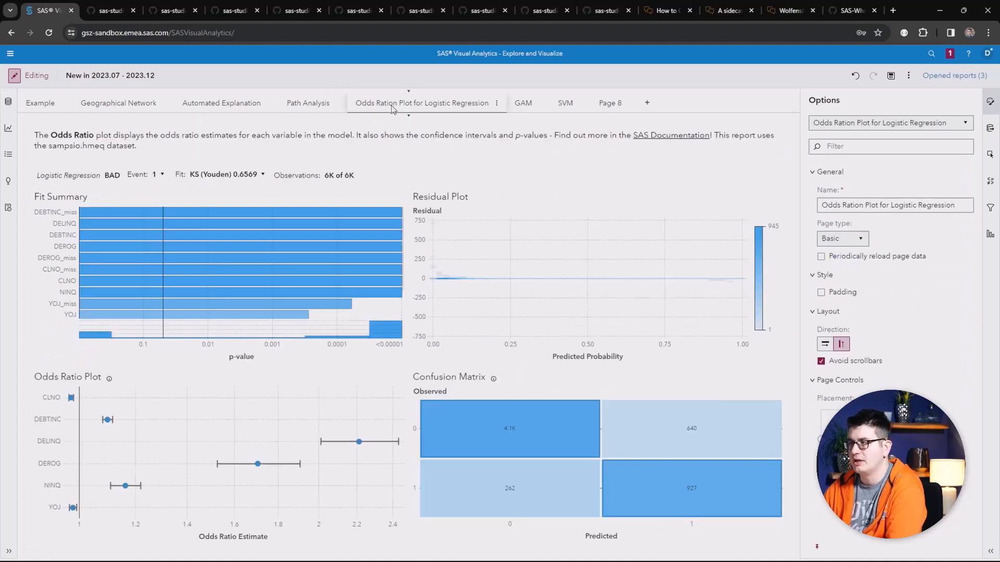
left_click(327, 135)
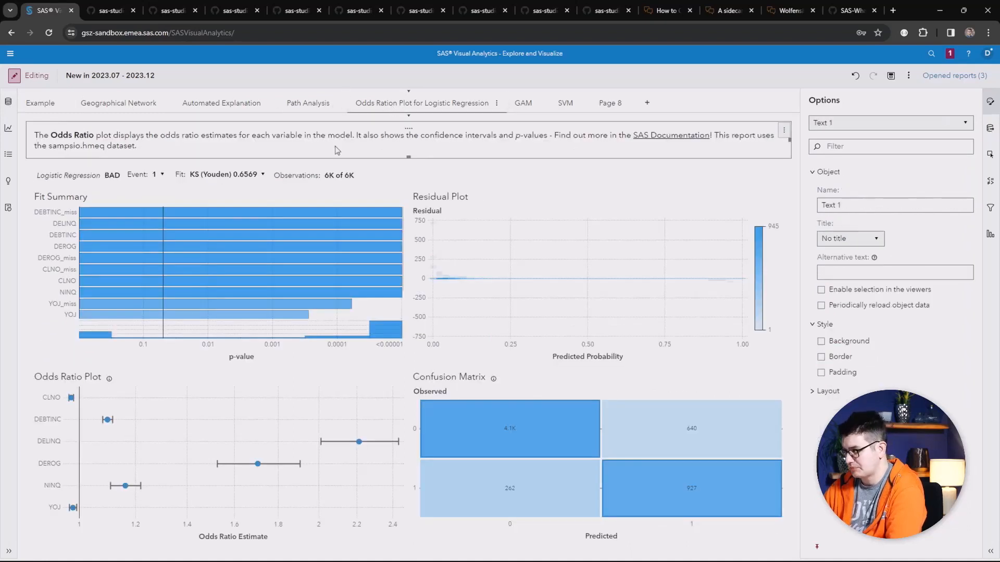
left_click(344, 164)
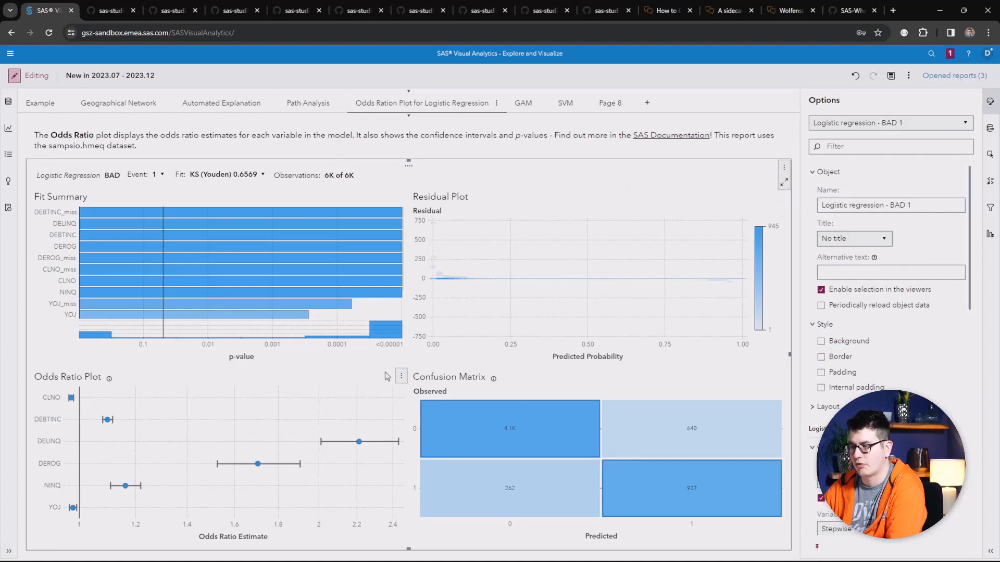
left_click(401, 375)
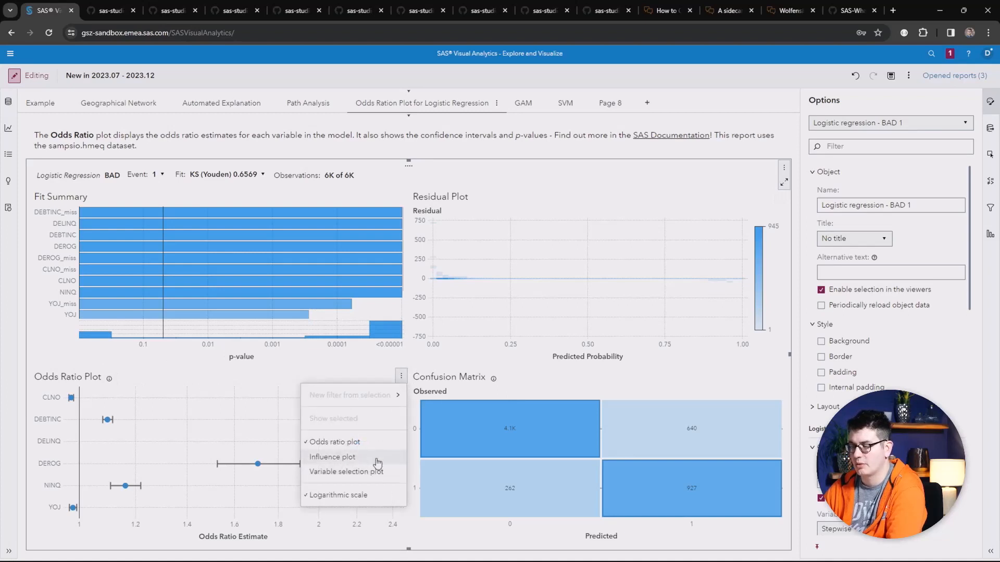
Step: Open the GAM page and browse the generalized additive model's options
left_click(522, 104)
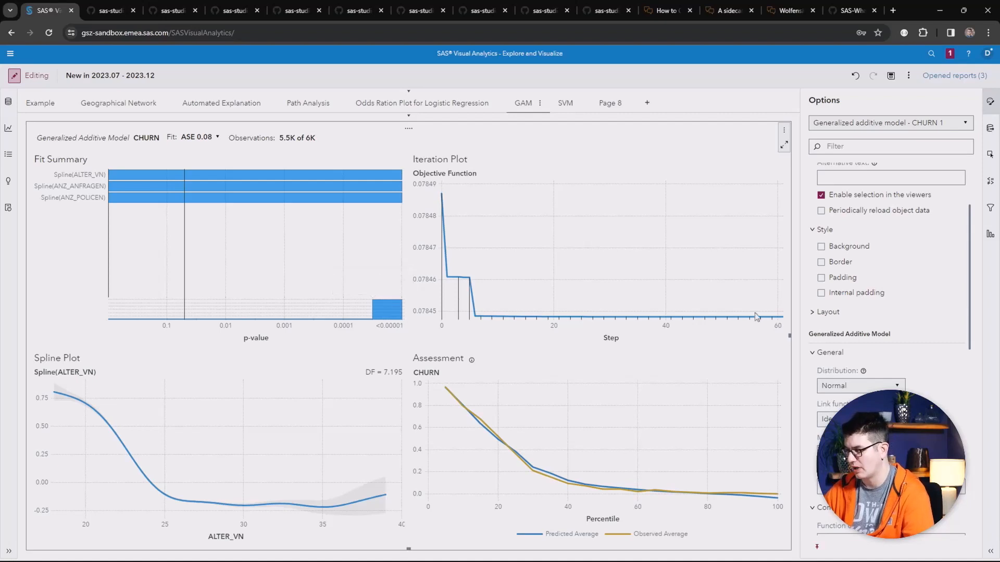
scroll(852, 367, "down", 2)
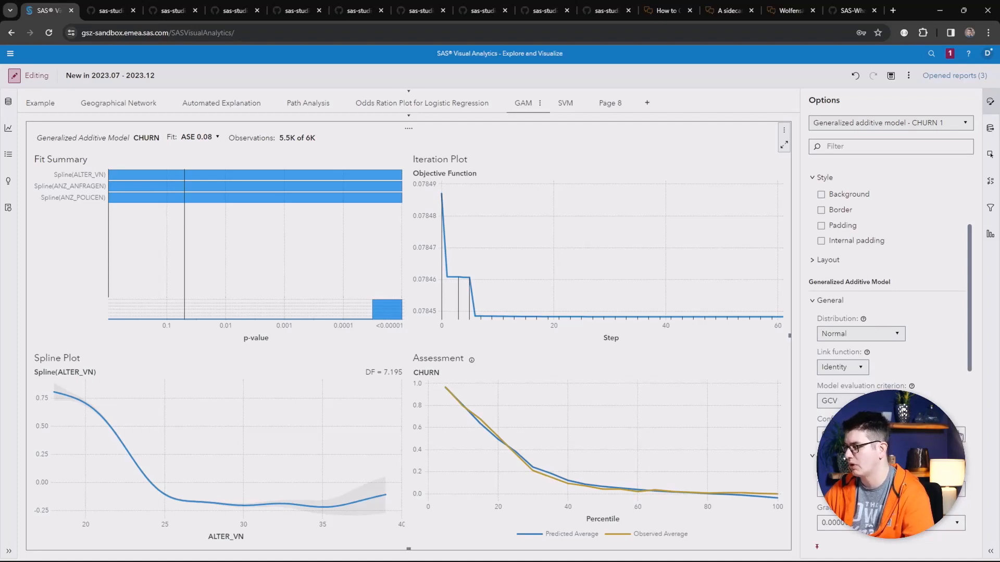
Step: Open the SVM page and review the support vector machine's options, including the kernel function choices
left_click(562, 107)
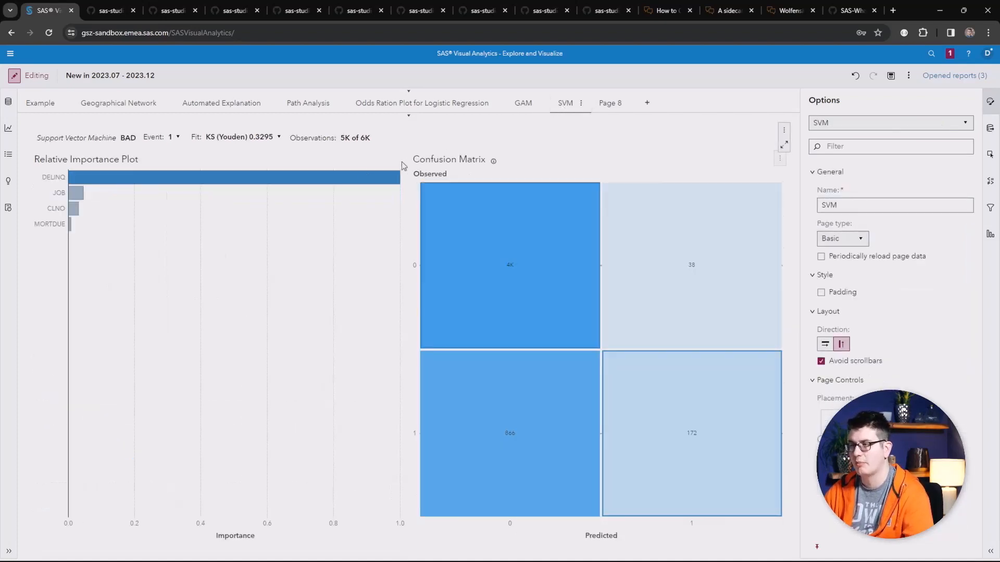
left_click(349, 216)
scroll(832, 287, "down", 4)
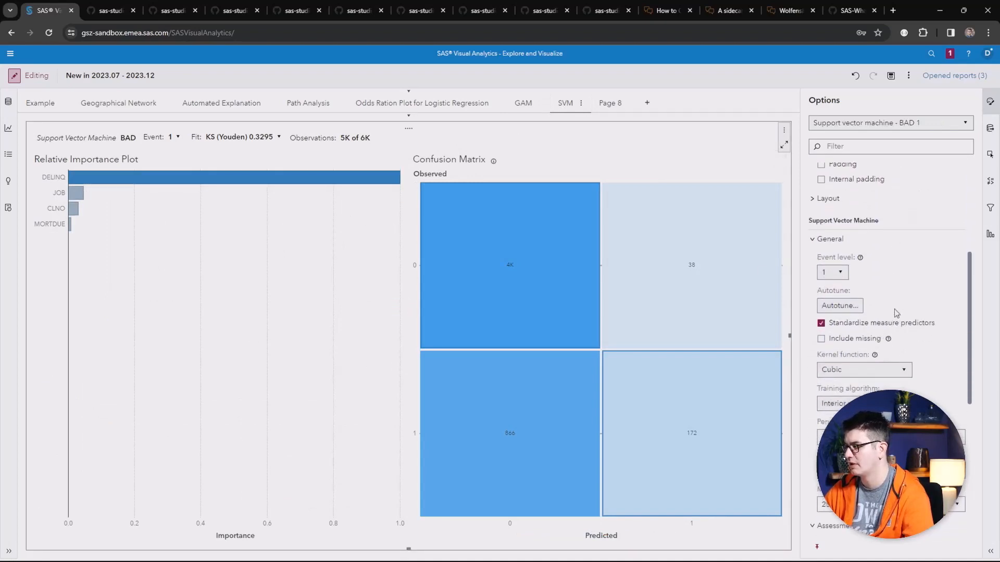
scroll(897, 319, "down", 1)
left_click(905, 318)
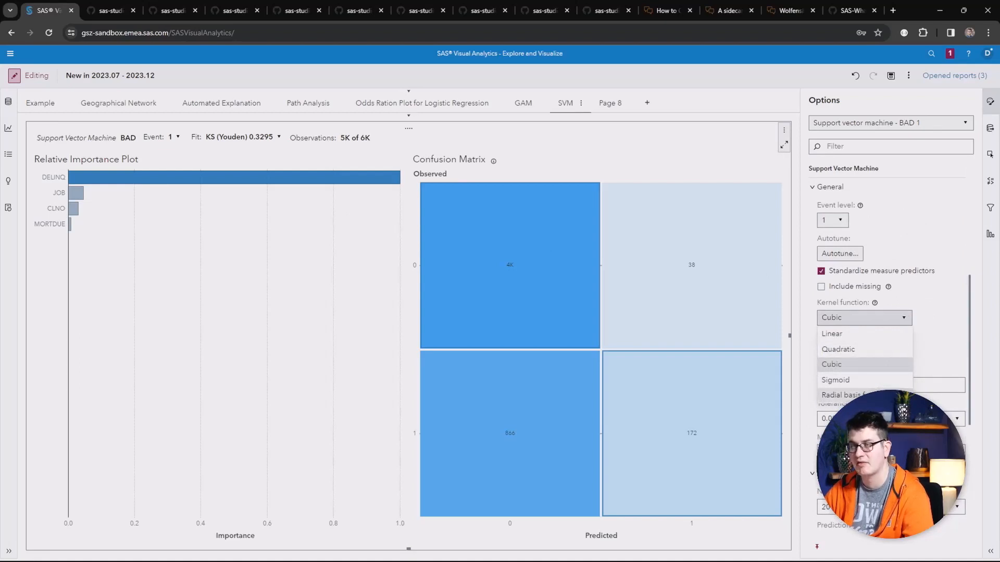
left_click(944, 333)
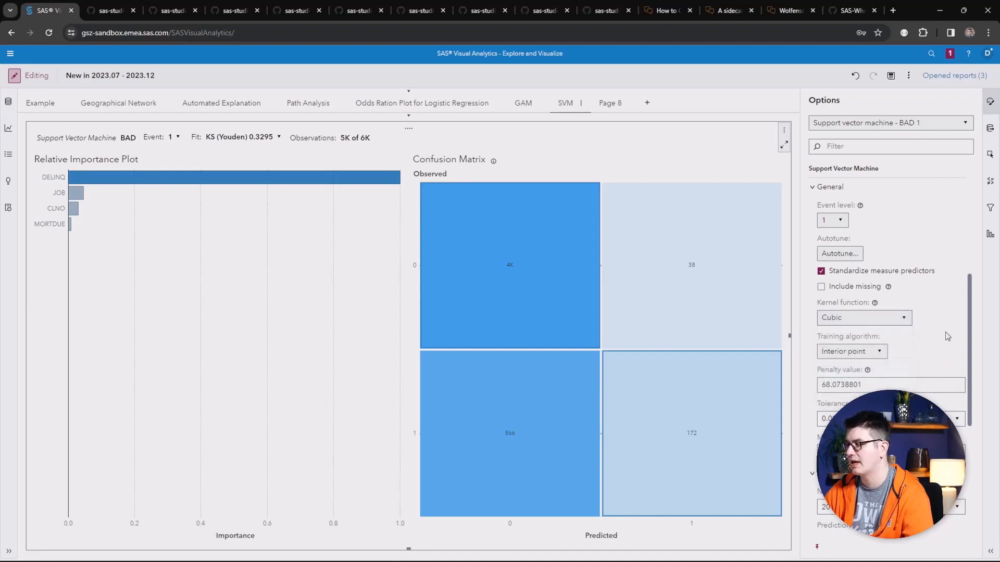
Step: Open Page 8 and review the decision tree's autotune results table, then close it
left_click(610, 104)
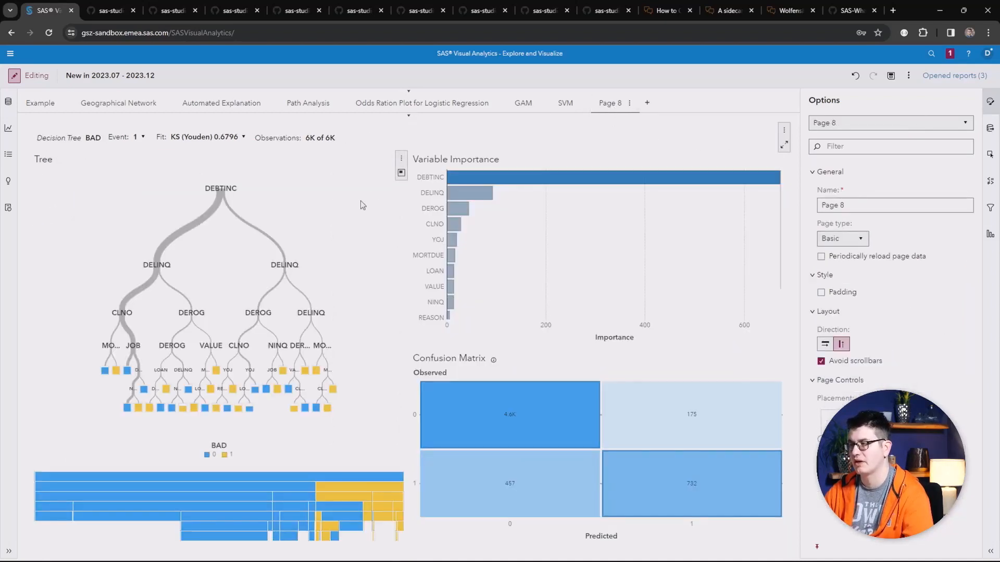
left_click(783, 130)
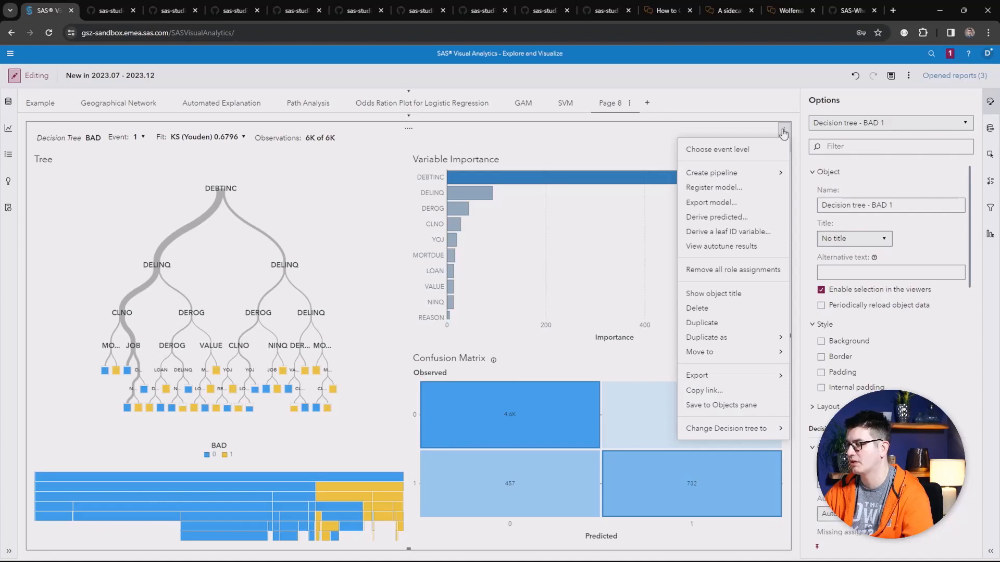
left_click(722, 246)
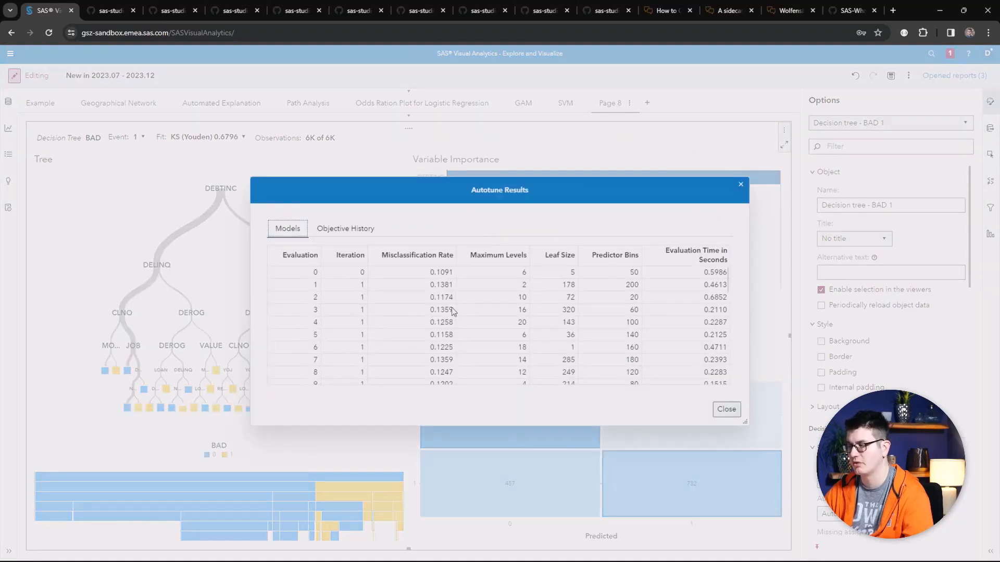
scroll(453, 307, "down", 5)
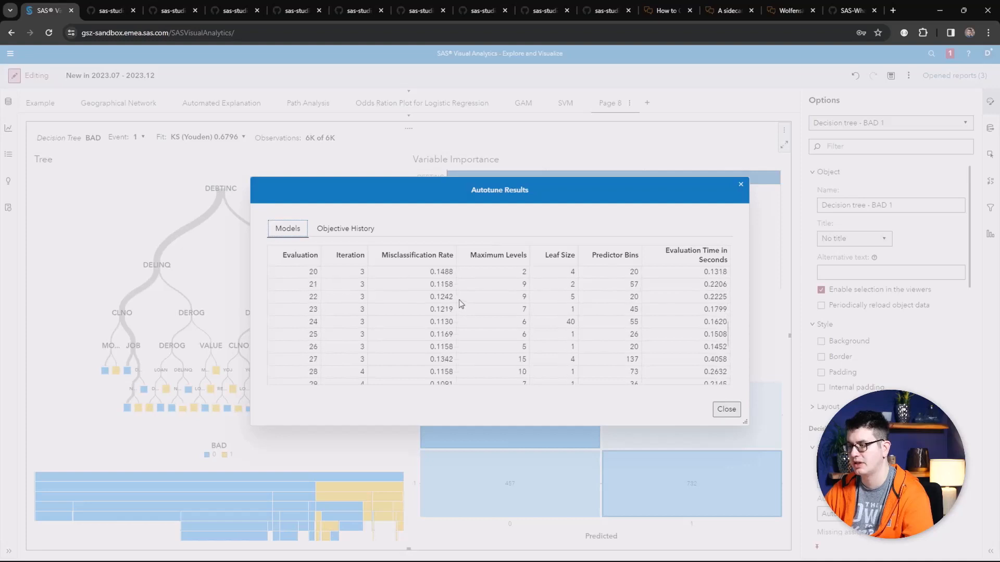
scroll(459, 300, "down", 2)
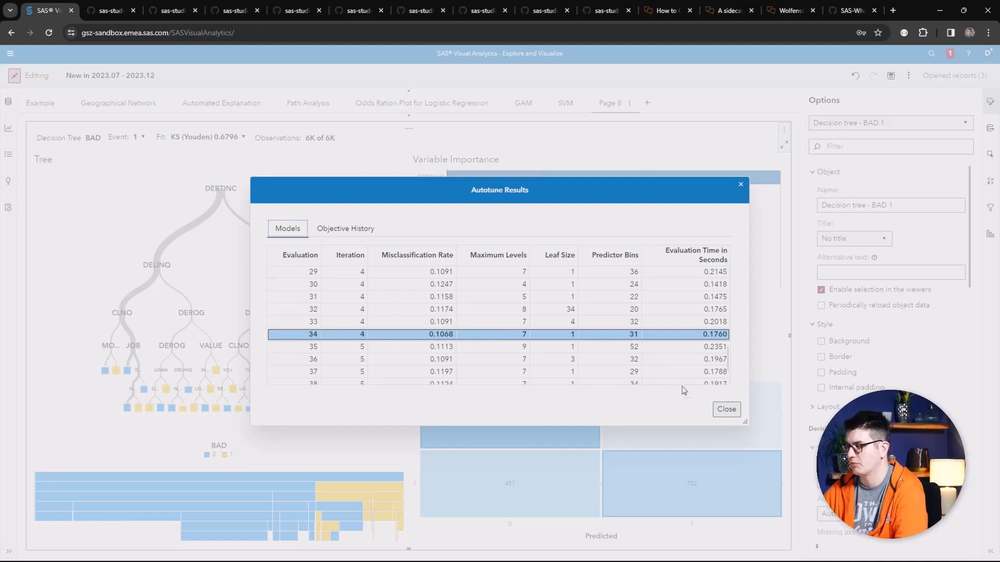
left_click(726, 409)
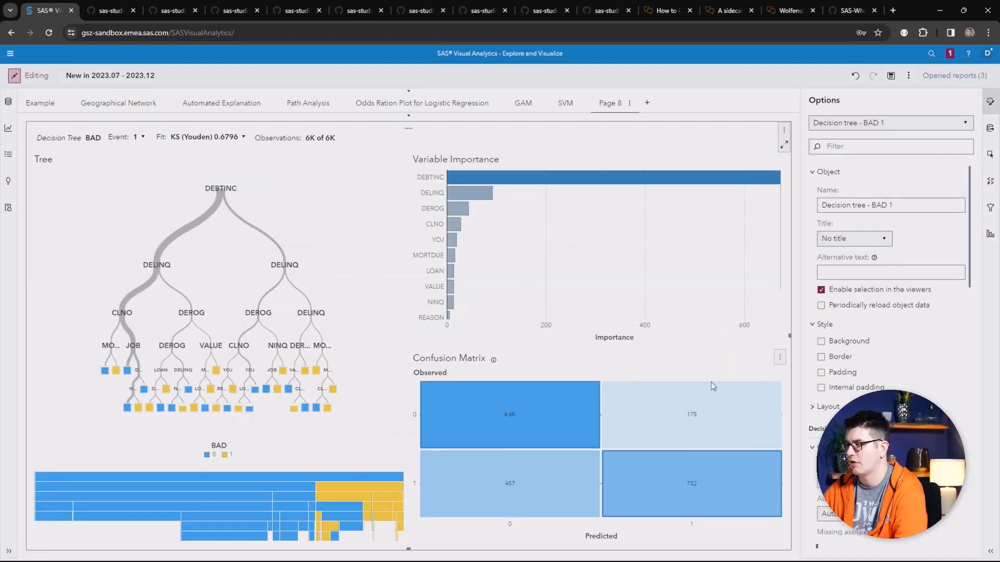
Step: Return to the SVM page and review the support vector machine's autotune results table, then close it
left_click(565, 103)
right_click(589, 145)
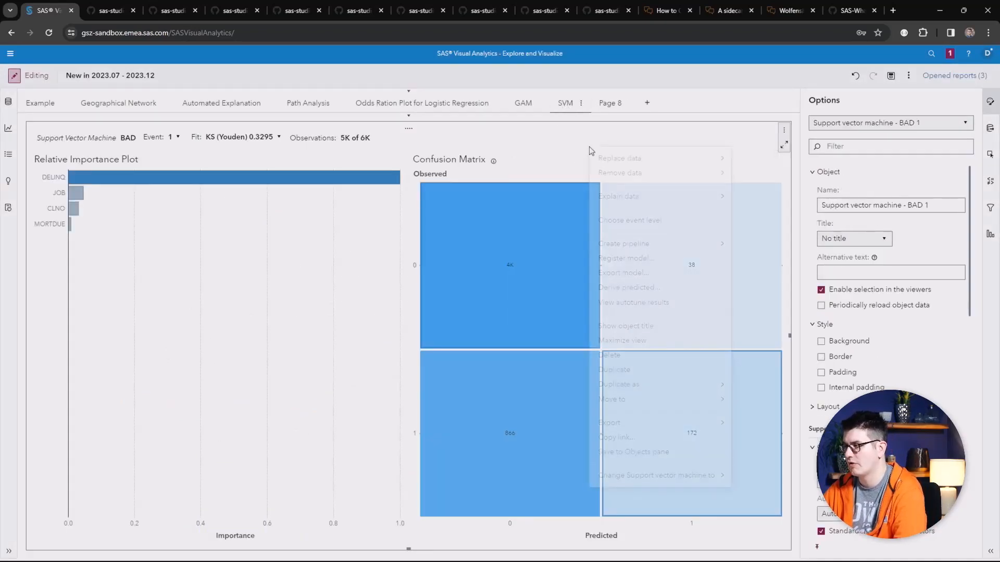
left_click(631, 307)
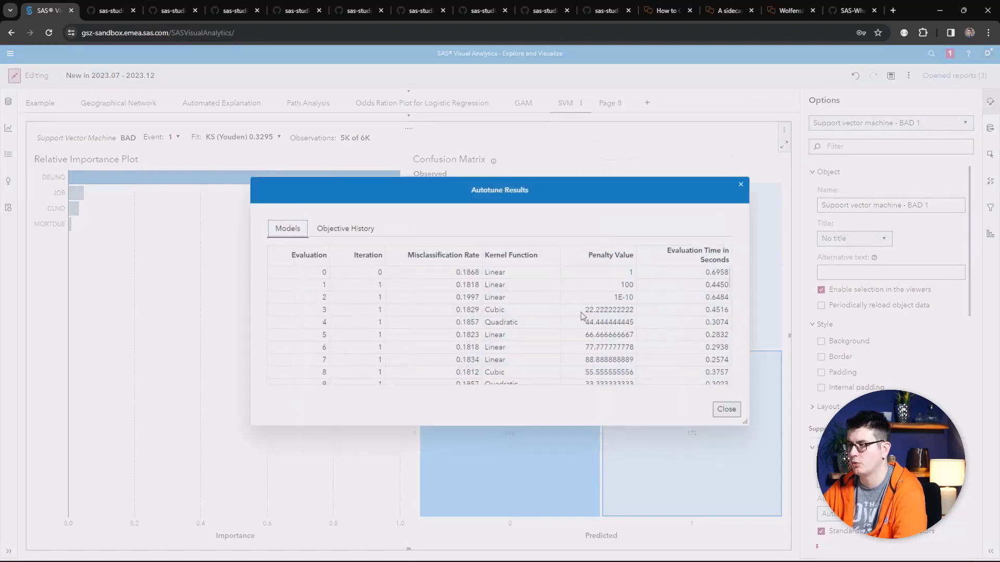
scroll(503, 320, "down", 3)
scroll(503, 321, "down", 6)
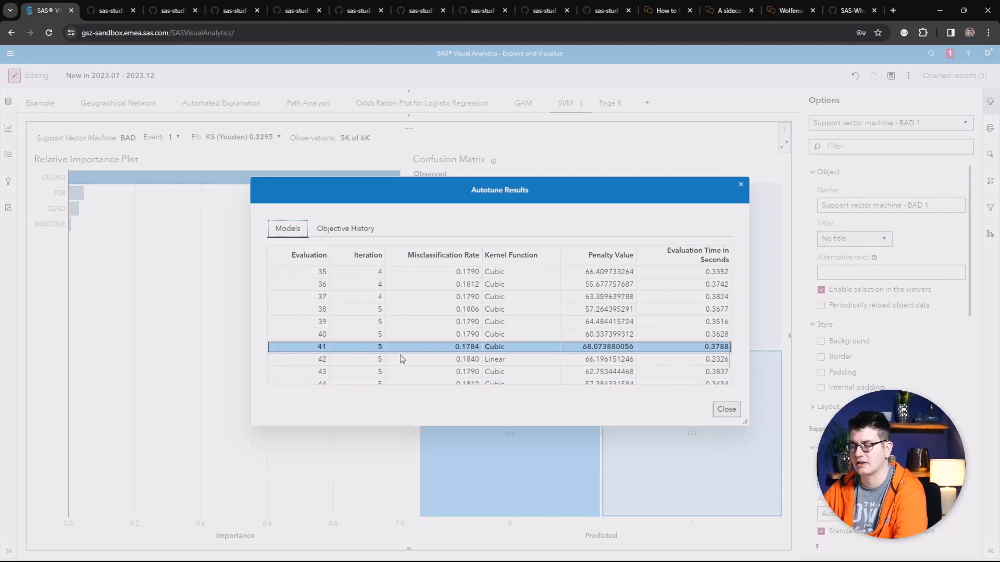
left_click(727, 409)
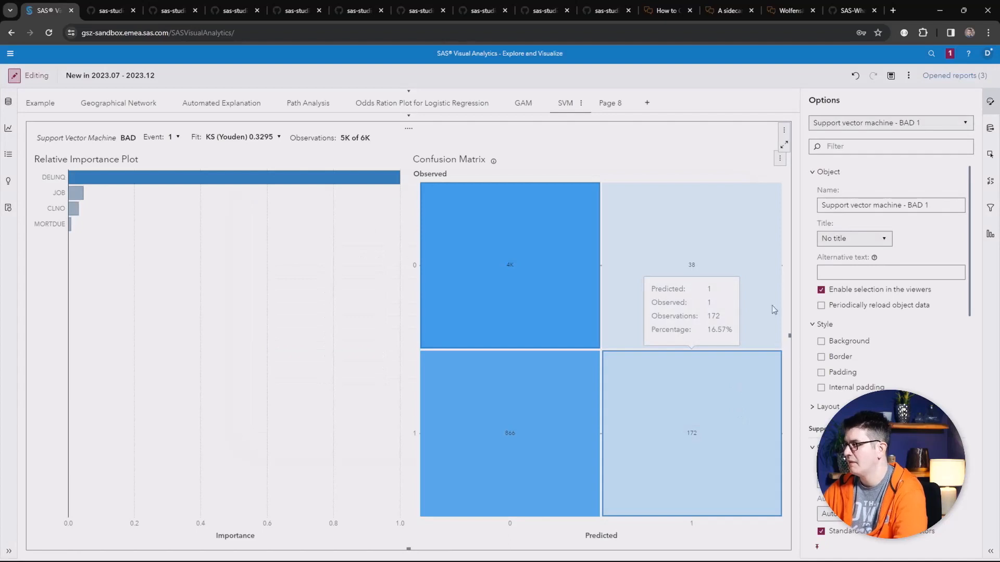
Step: Start distributing the report, saving it first when asked
left_click(909, 76)
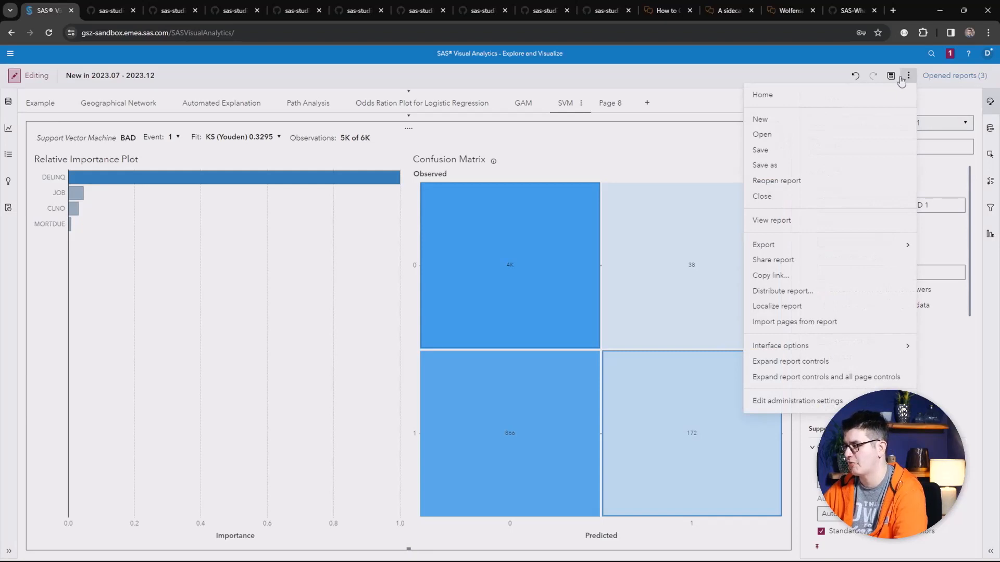
left_click(824, 296)
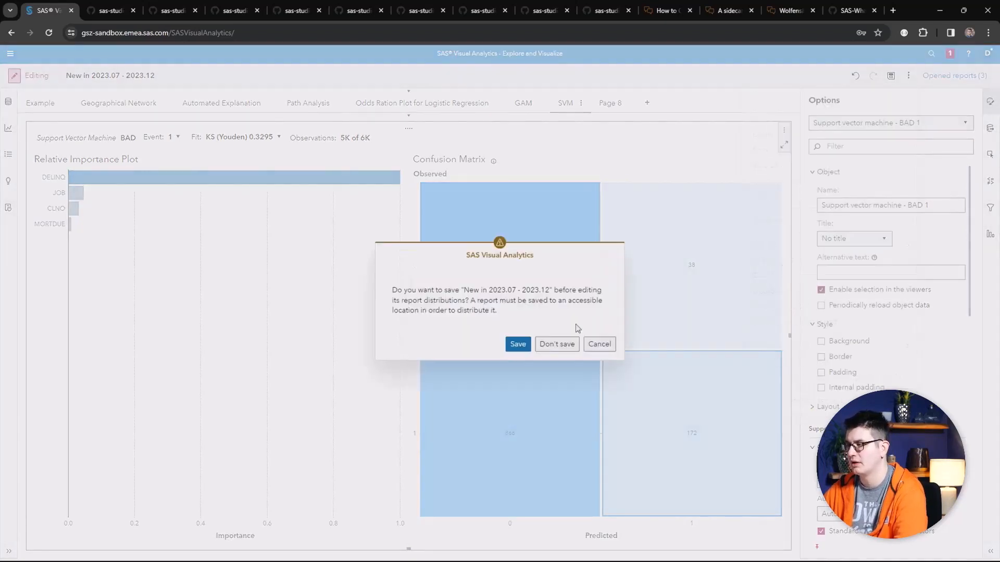
left_click(518, 343)
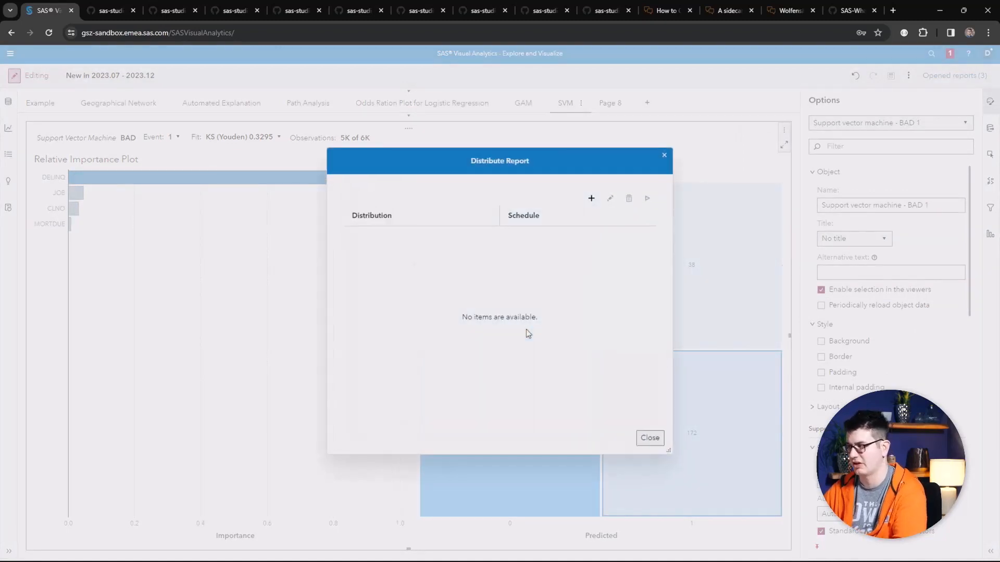
Step: Examine the new report distribution form, then cancel it and close the distribution dialog
left_click(591, 198)
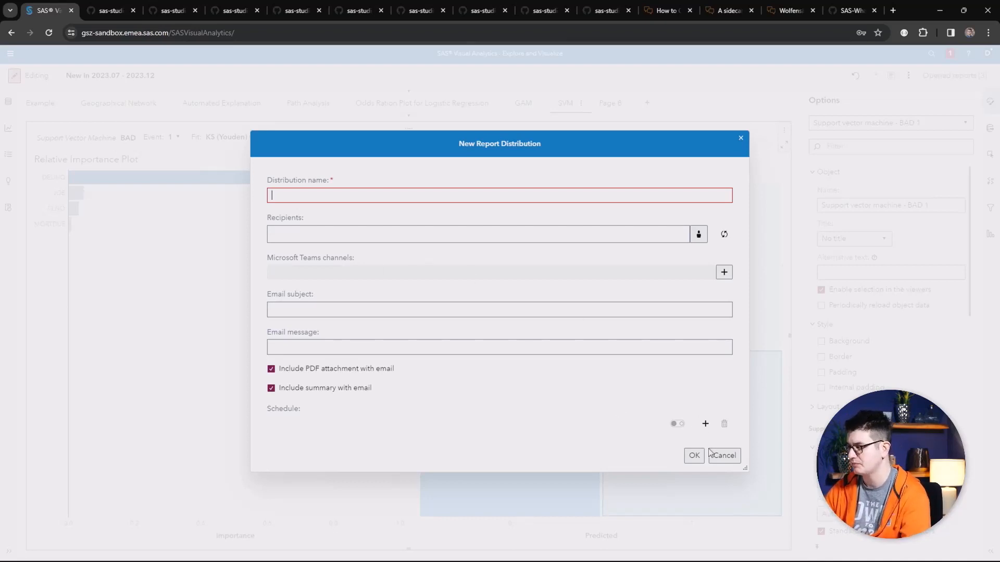
left_click(724, 456)
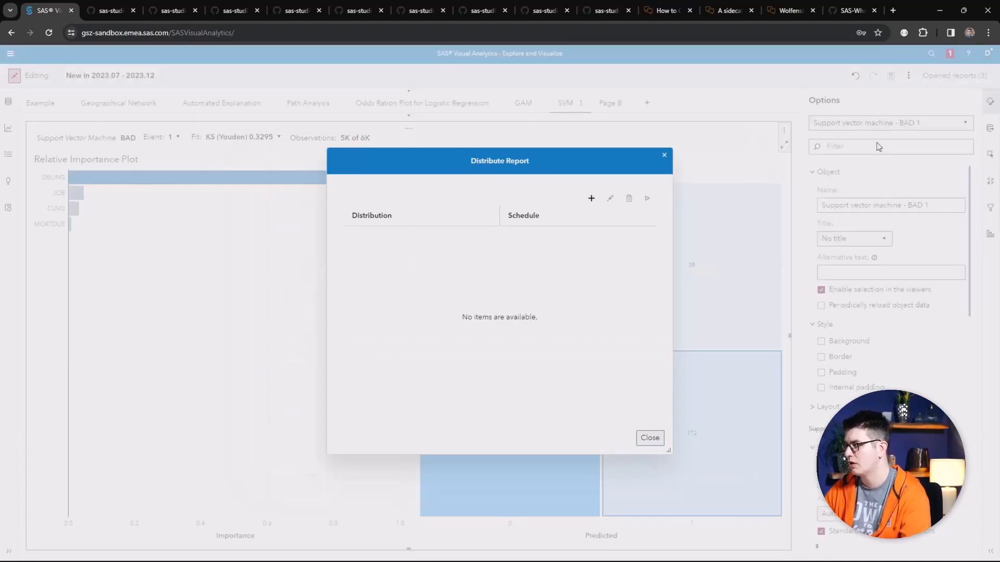
left_click(649, 438)
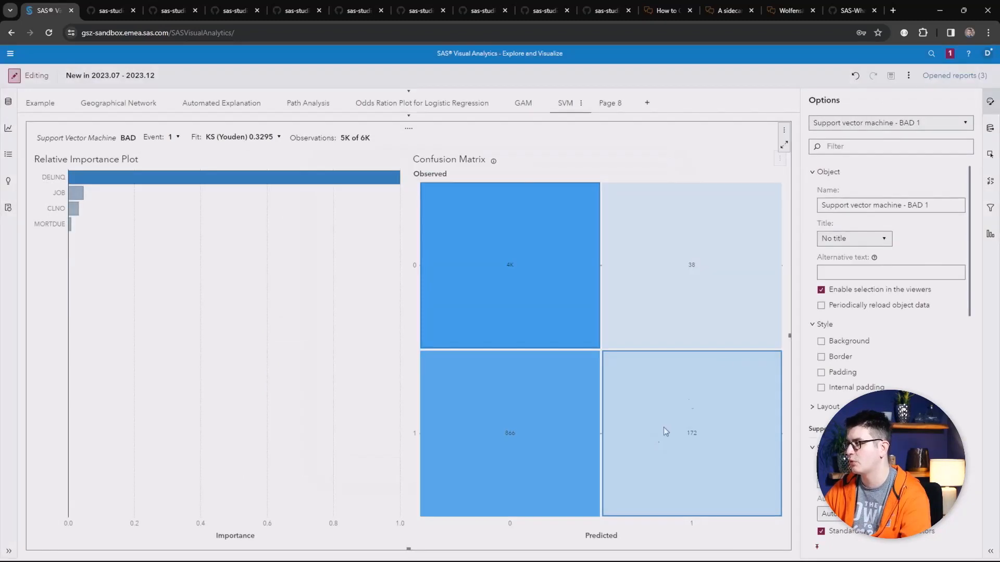
Step: Return to the home page and open the Recycle Bin
left_click(910, 76)
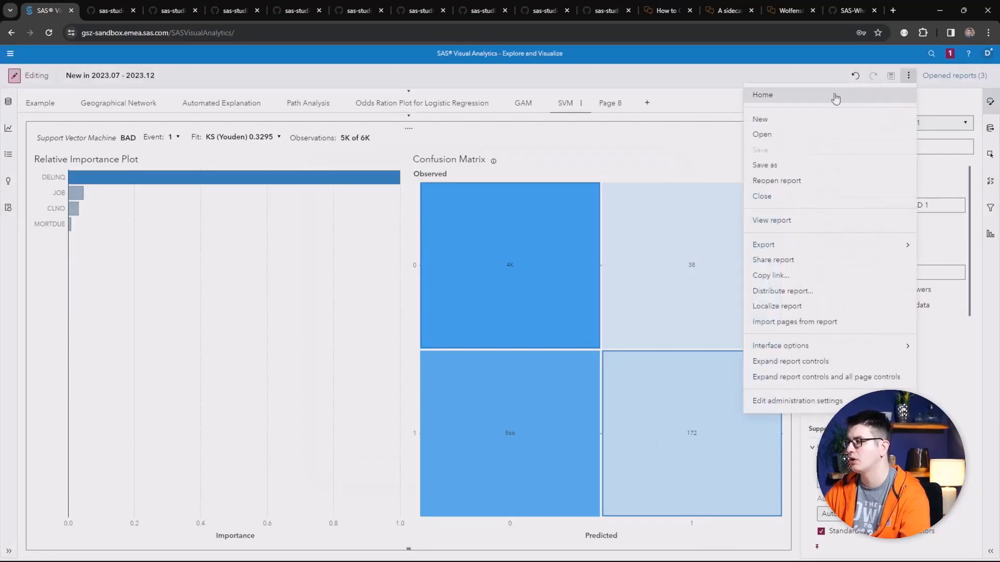
left_click(835, 96)
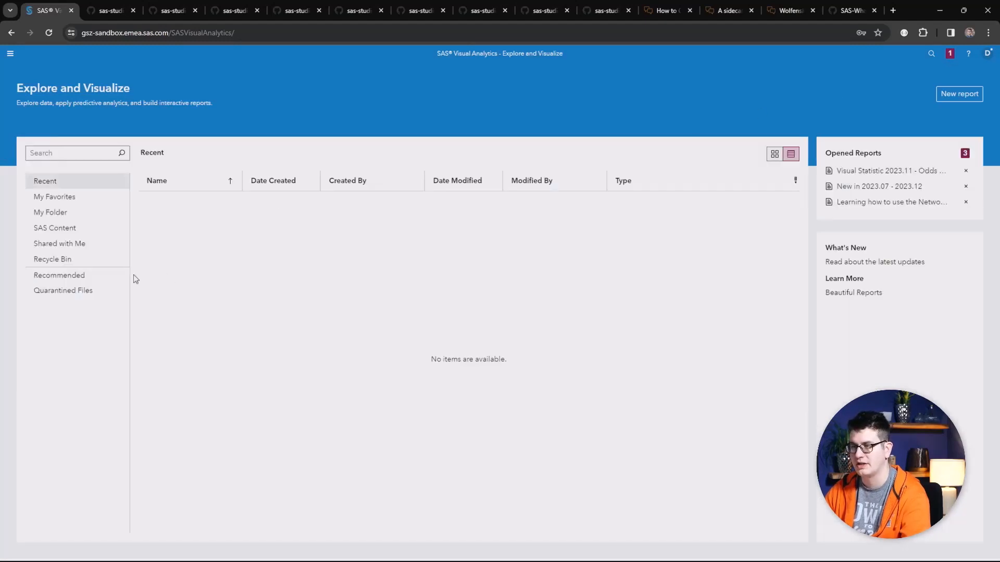
left_click(74, 261)
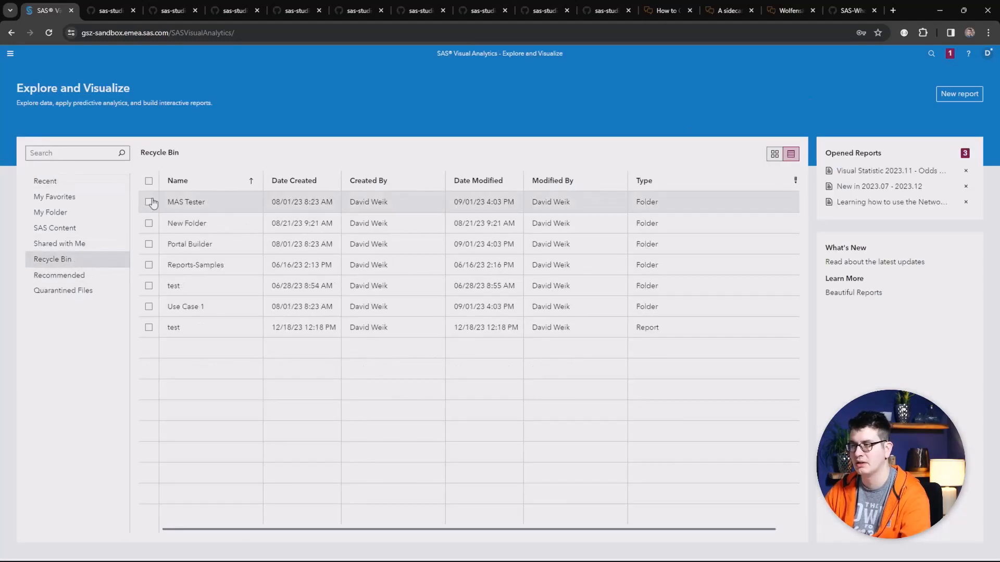
Step: Select the MAS Tester folder in the Recycle Bin and open its restore options
left_click(148, 202)
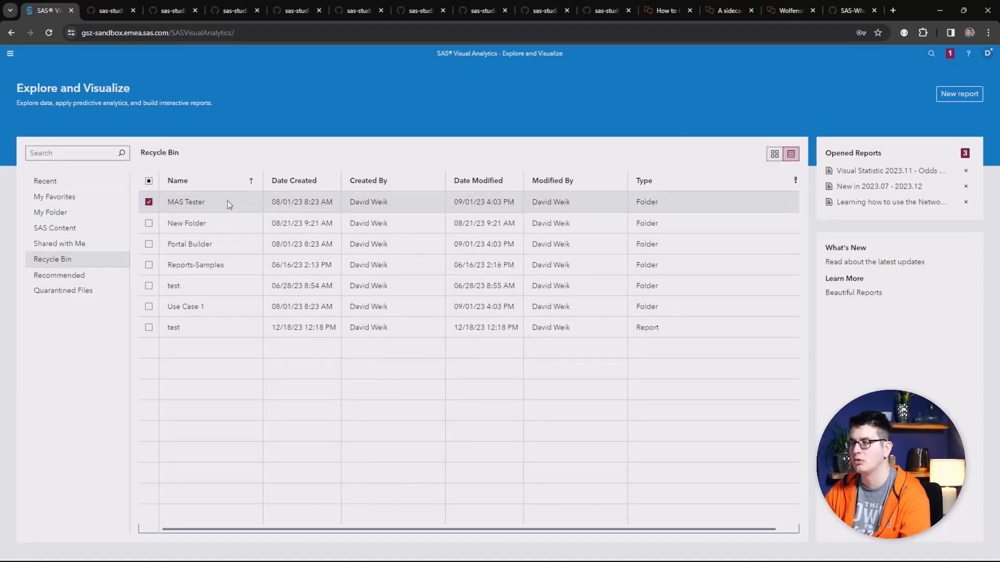
right_click(227, 202)
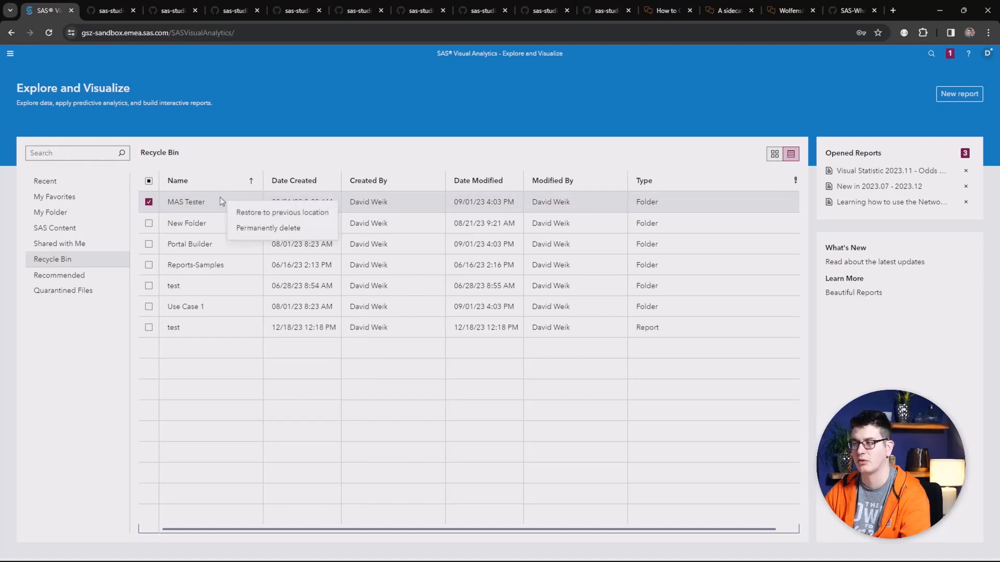